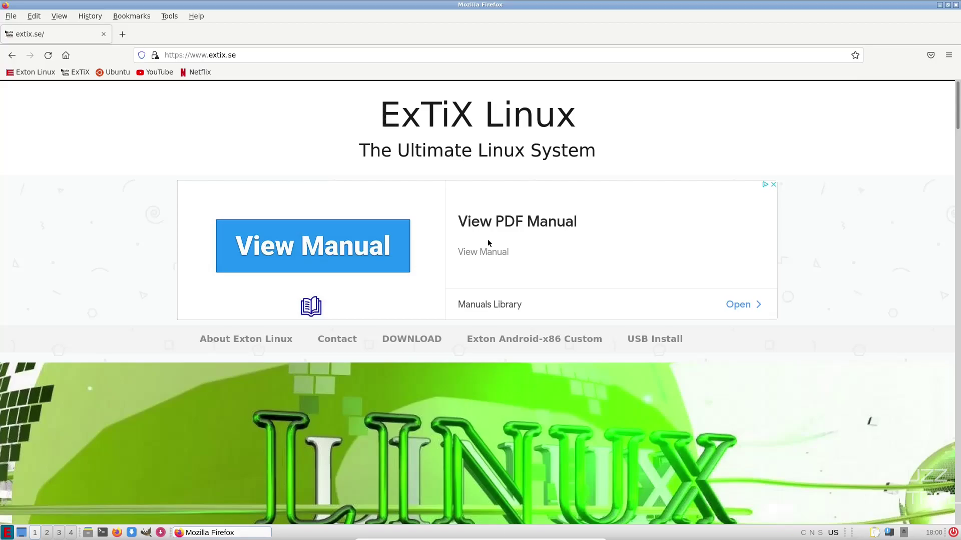
Scroll through the extix.se release posts, like ExTiX 21.11, and back to the top.
{"action": "scroll", "coordinate": [513, 237], "scroll_direction": "down", "scroll_amount": 3}
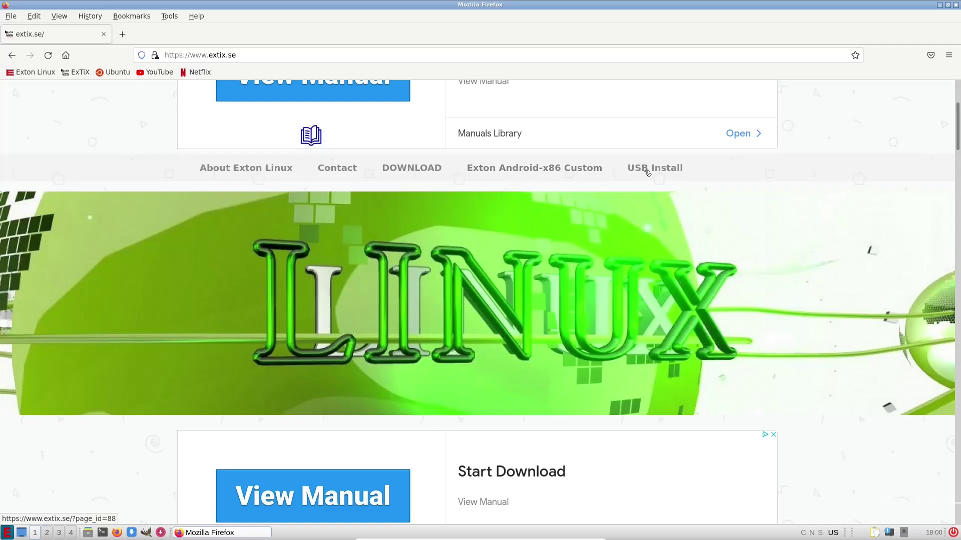
{"action": "scroll", "coordinate": [558, 193], "scroll_direction": "down", "scroll_amount": 8}
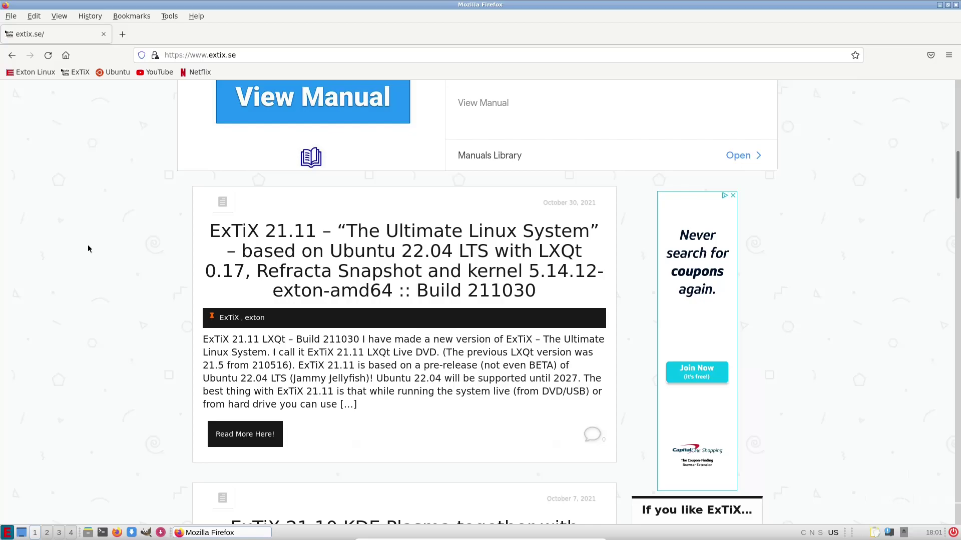
{"action": "scroll", "coordinate": [388, 330], "scroll_direction": "down", "scroll_amount": 15}
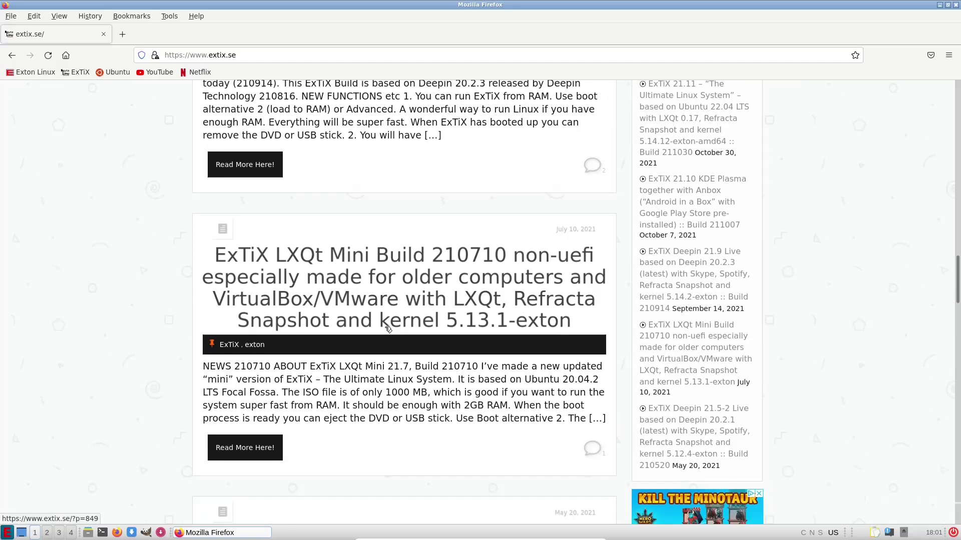
{"action": "scroll", "coordinate": [388, 329], "scroll_direction": "up", "scroll_amount": 15}
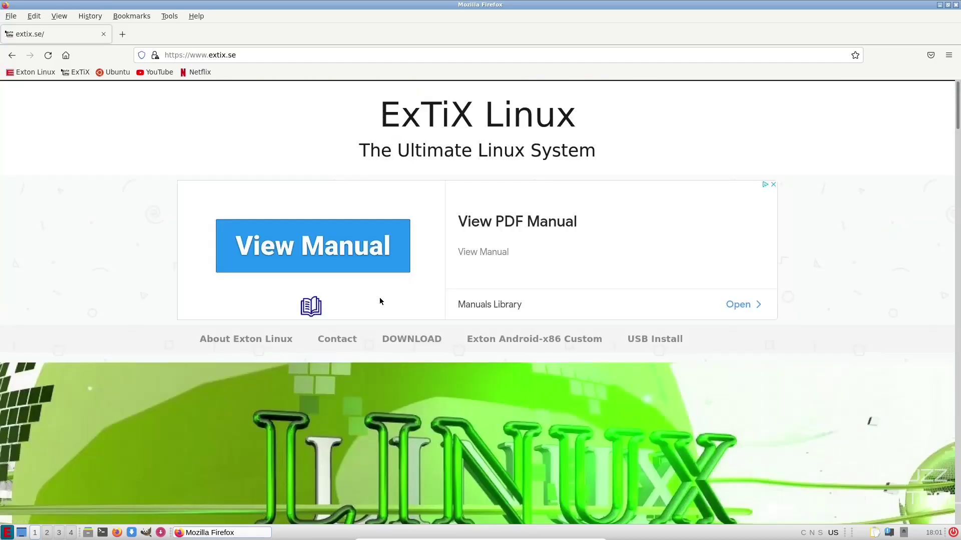
{"action": "scroll", "coordinate": [380, 302], "scroll_direction": "down", "scroll_amount": 20}
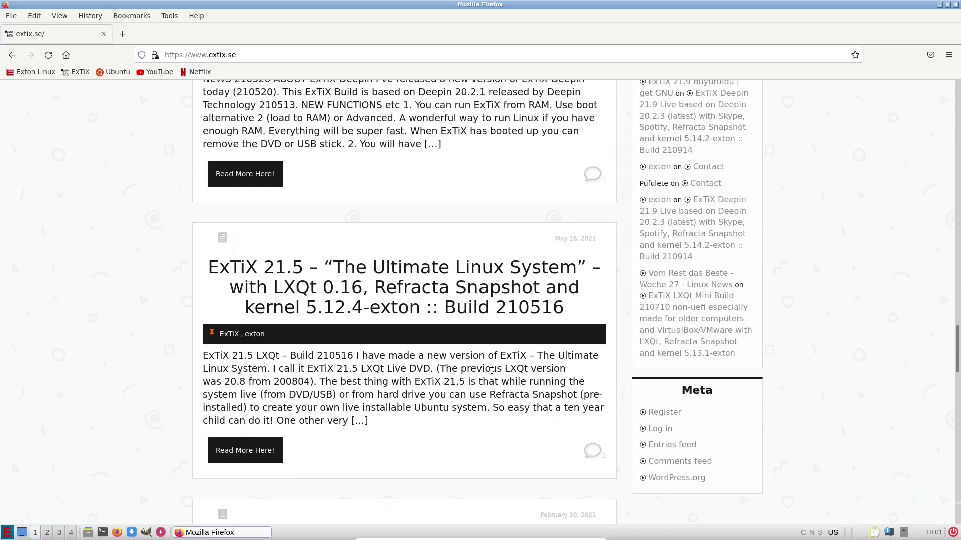
{"action": "scroll", "coordinate": [492, 370], "scroll_direction": "down", "scroll_amount": 8}
{"action": "scroll", "coordinate": [492, 371], "scroll_direction": "up", "scroll_amount": 15}
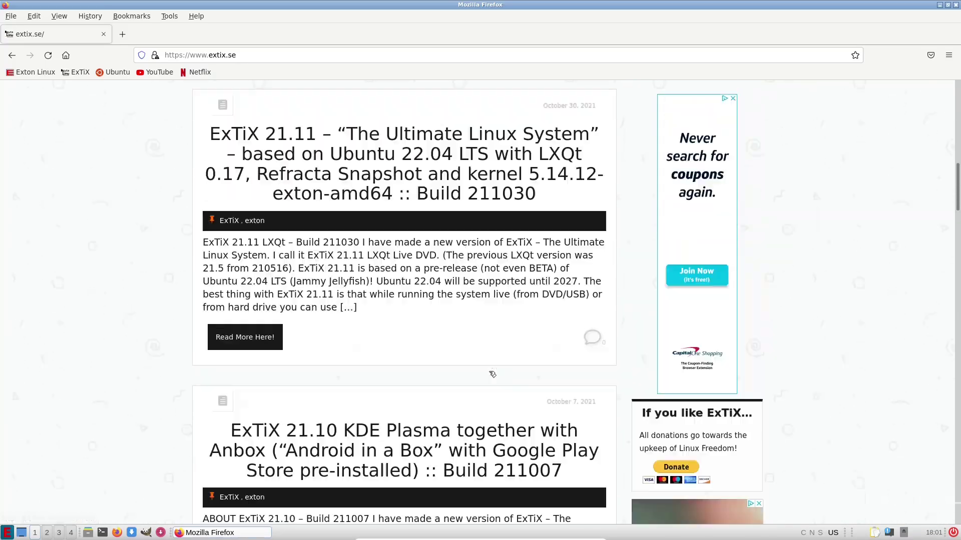
{"action": "scroll", "coordinate": [493, 375], "scroll_direction": "up", "scroll_amount": 10}
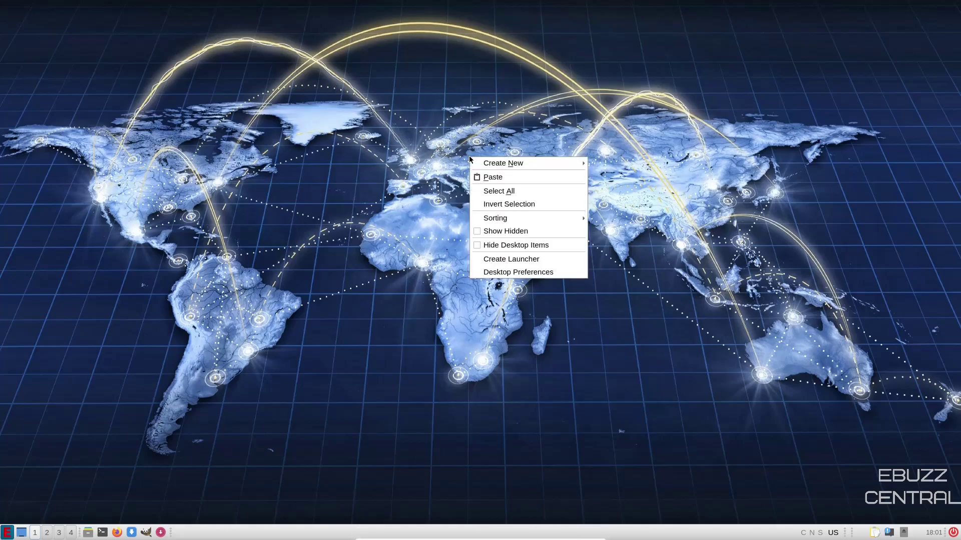
Set the desktop background to hand-high_resolution_wallpap.jpg in Desktop Preferences and apply it.
{"action": "left_click", "coordinate": [518, 274]}
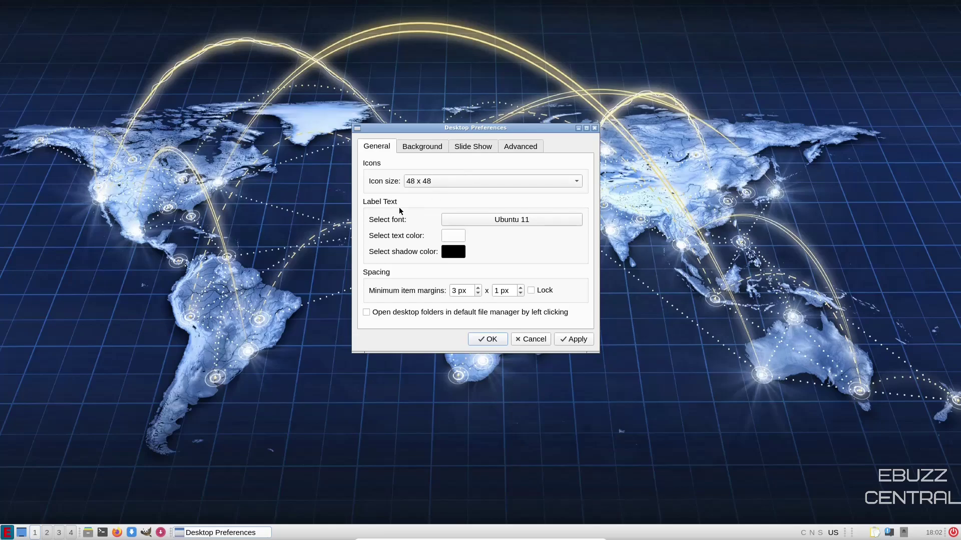
{"action": "left_click", "coordinate": [419, 148]}
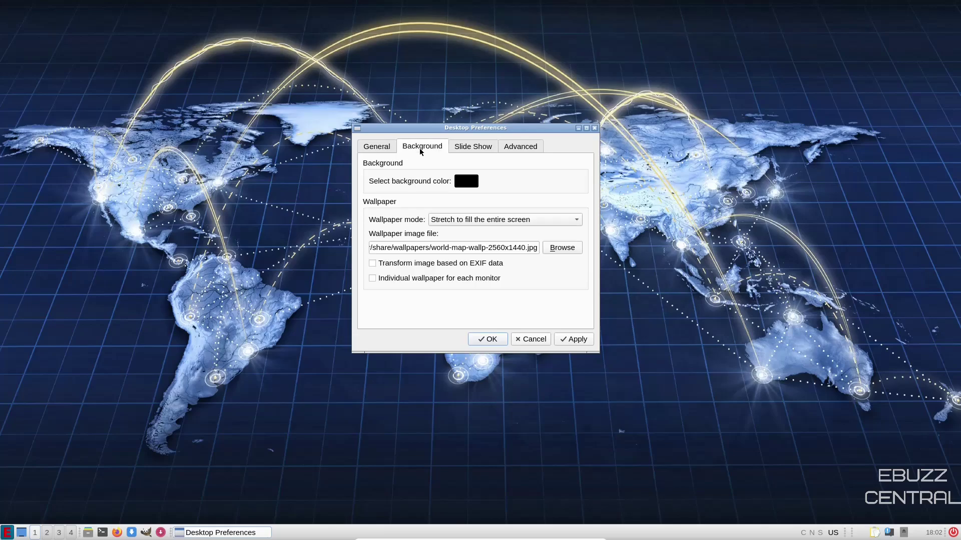
{"action": "left_click", "coordinate": [564, 249]}
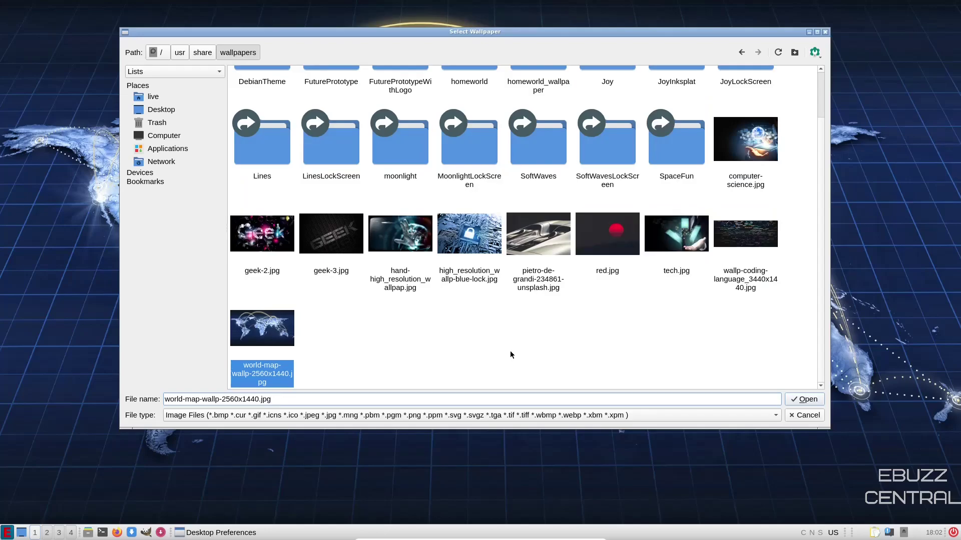
{"action": "scroll", "coordinate": [511, 355], "scroll_direction": "up", "scroll_amount": 2}
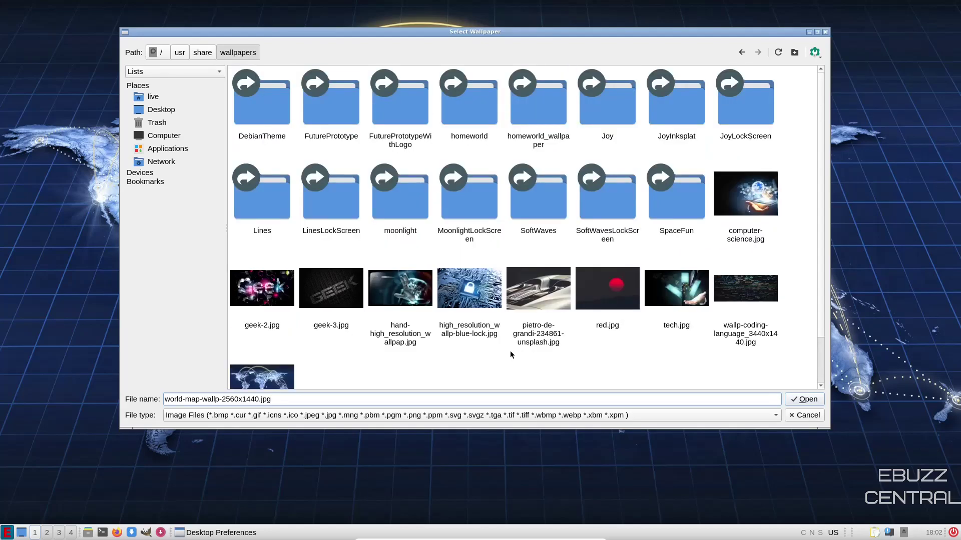
{"action": "scroll", "coordinate": [510, 355], "scroll_direction": "down", "scroll_amount": 2}
{"action": "double_click", "coordinate": [408, 226]}
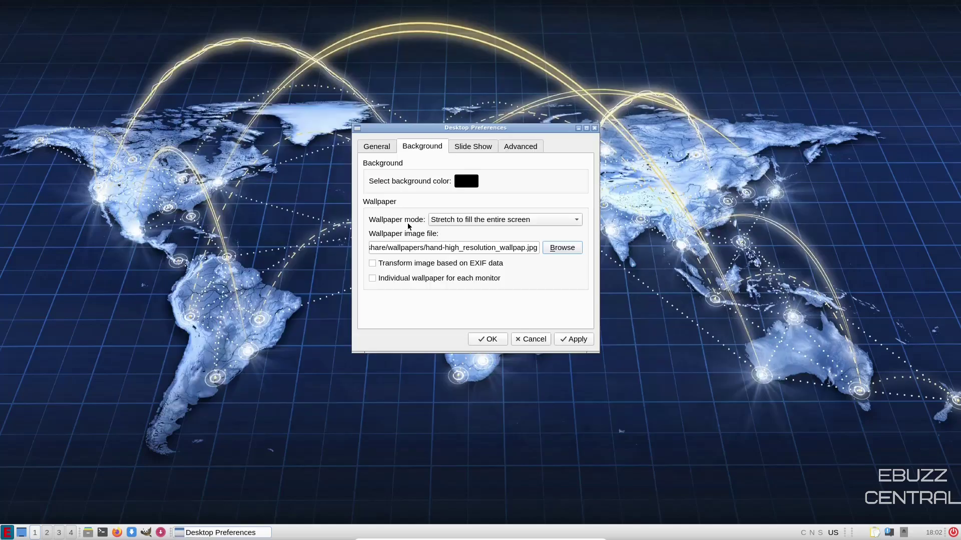
{"action": "left_click", "coordinate": [565, 341]}
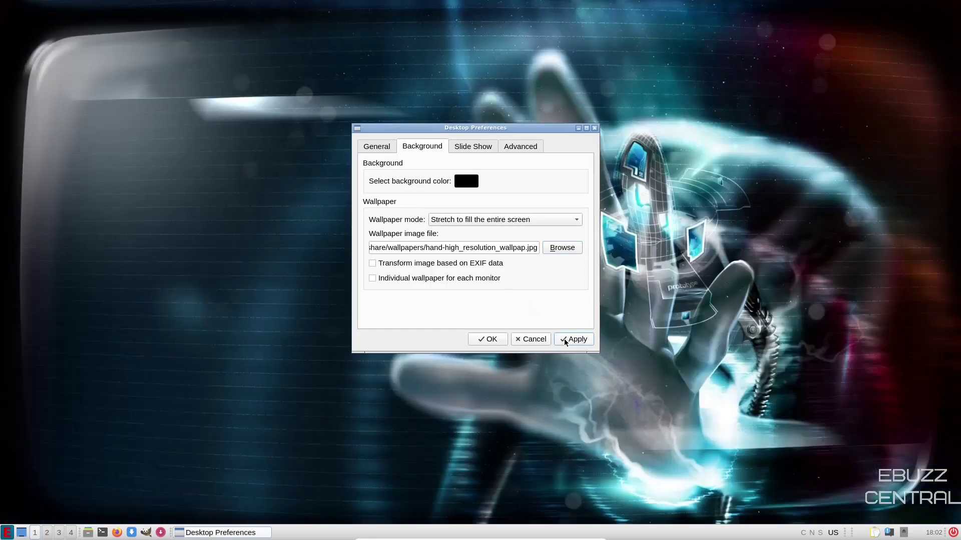
{"action": "left_click_drag", "start_coordinate": [421, 128], "coordinate": [577, 137]}
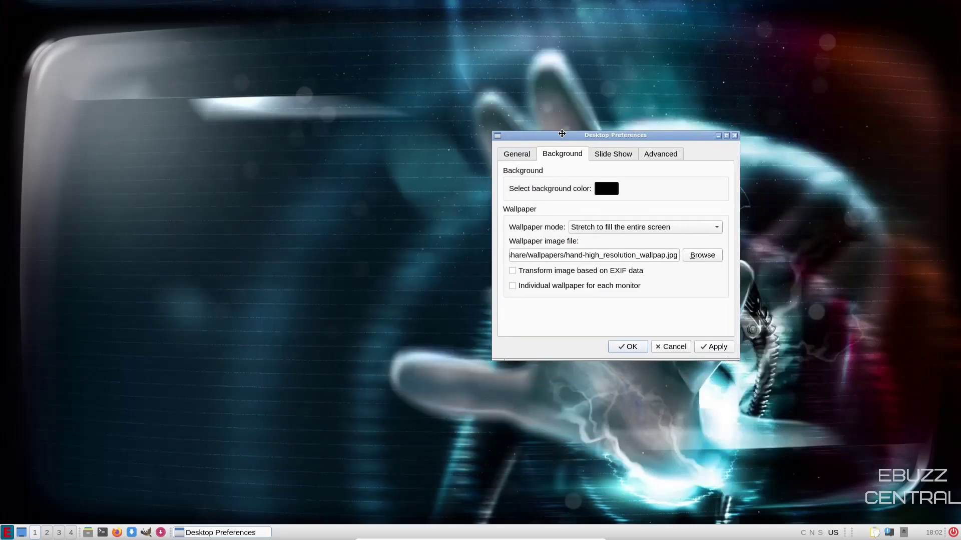
Turn the wallpaper slide show on and then off again.
{"action": "left_click", "coordinate": [618, 153]}
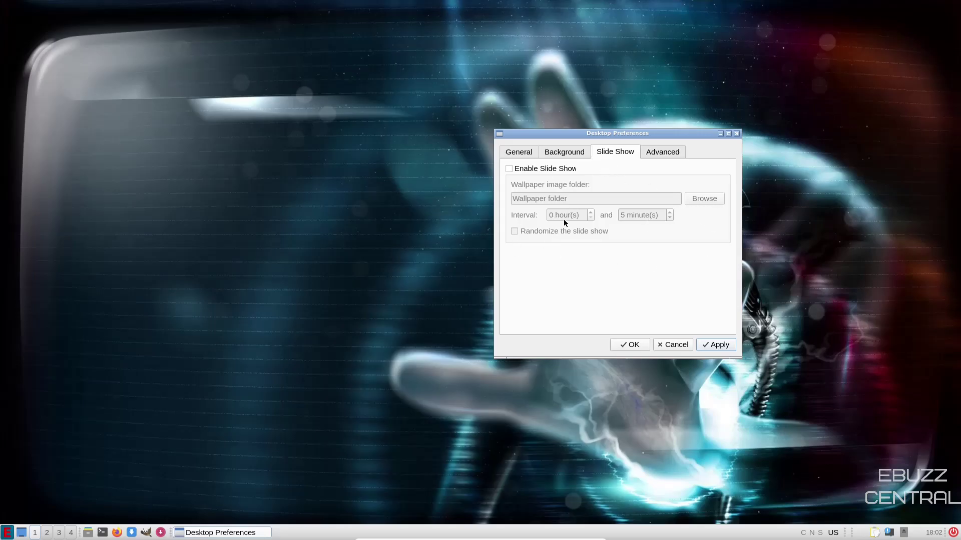
{"action": "left_click", "coordinate": [508, 168]}
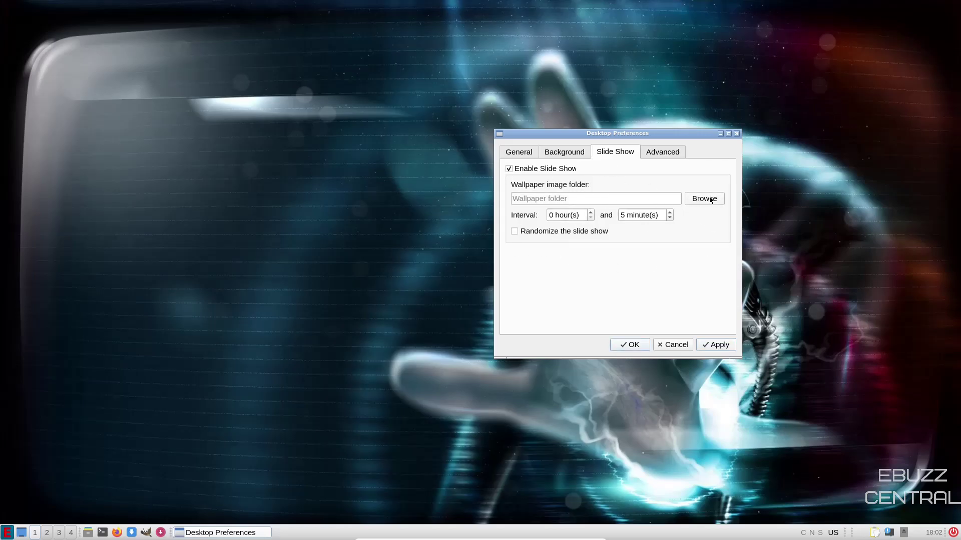
{"action": "left_click", "coordinate": [509, 169]}
Show the Home, Trash, Computer and Network desktop shortcuts and apply.
{"action": "left_click", "coordinate": [668, 153]}
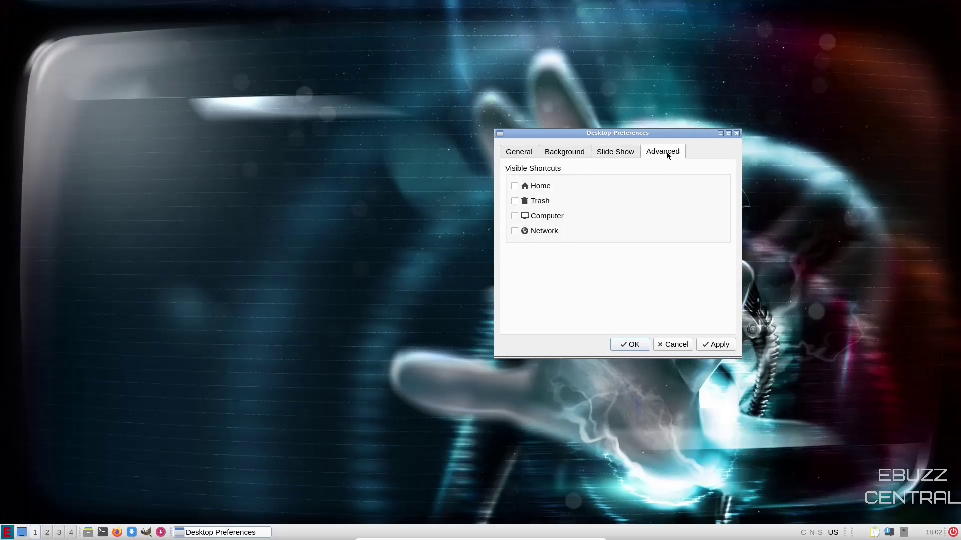
{"action": "left_click", "coordinate": [515, 186]}
{"action": "left_click", "coordinate": [515, 201]}
{"action": "left_click", "coordinate": [514, 217]}
{"action": "left_click", "coordinate": [515, 231]}
{"action": "left_click", "coordinate": [713, 345]}
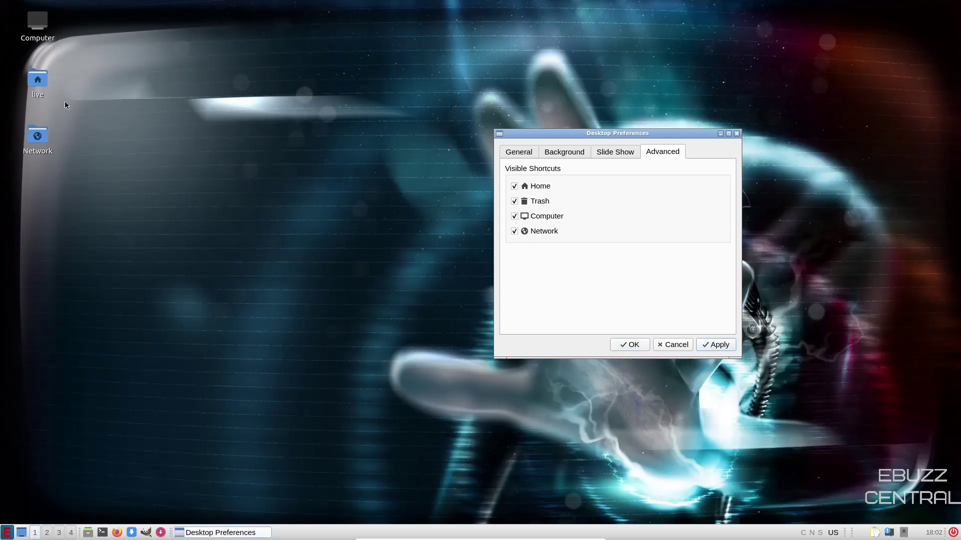
Hide all four desktop shortcuts again, apply, and close Desktop Preferences.
{"action": "left_click", "coordinate": [514, 231]}
{"action": "left_click", "coordinate": [515, 216]}
{"action": "left_click", "coordinate": [515, 201]}
{"action": "left_click", "coordinate": [515, 186]}
{"action": "left_click", "coordinate": [714, 345]}
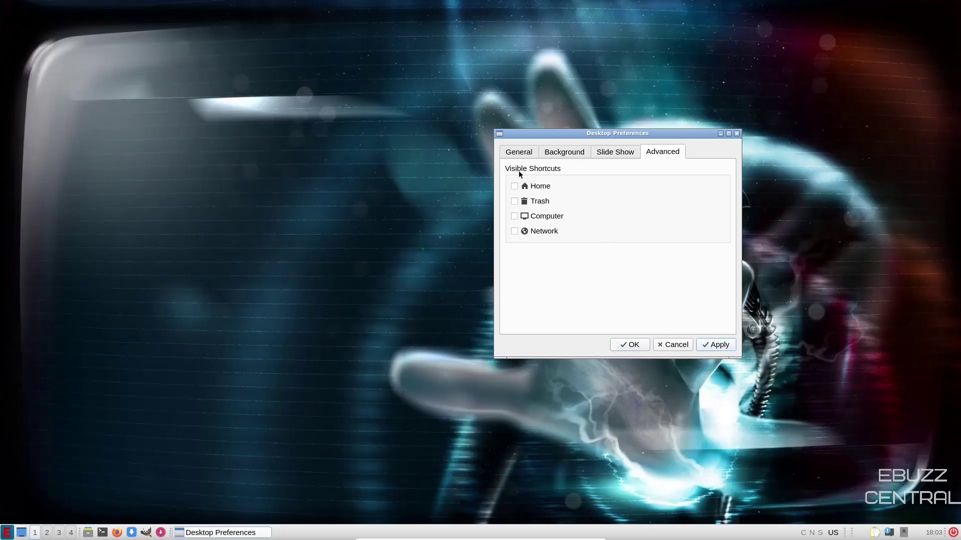
{"action": "left_click", "coordinate": [515, 152]}
{"action": "left_click", "coordinate": [737, 133]}
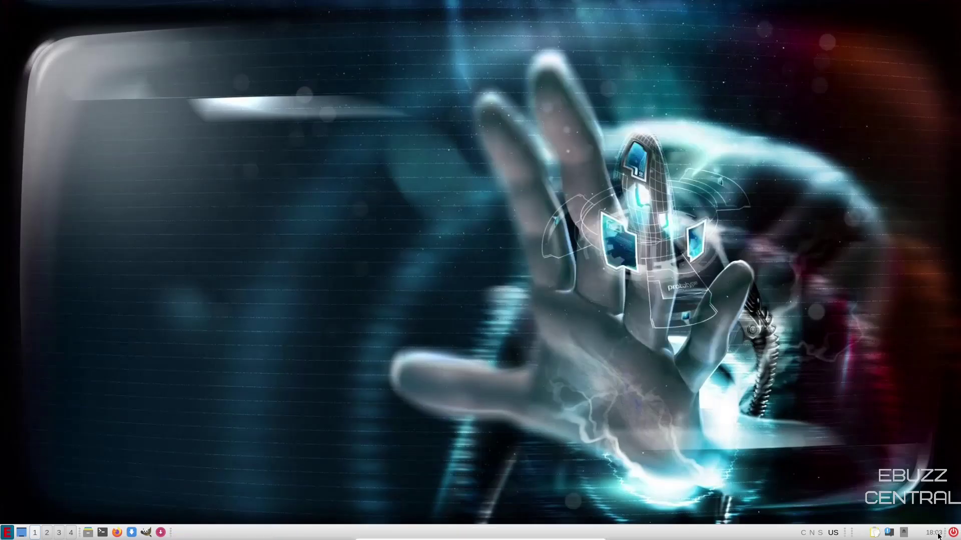
{"action": "left_click", "coordinate": [892, 533]}
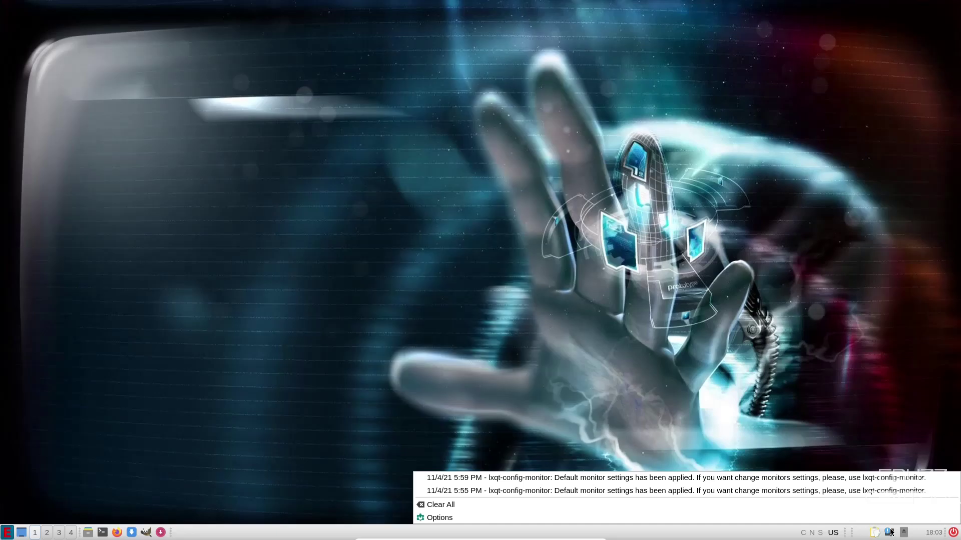
{"action": "left_click", "coordinate": [893, 317]}
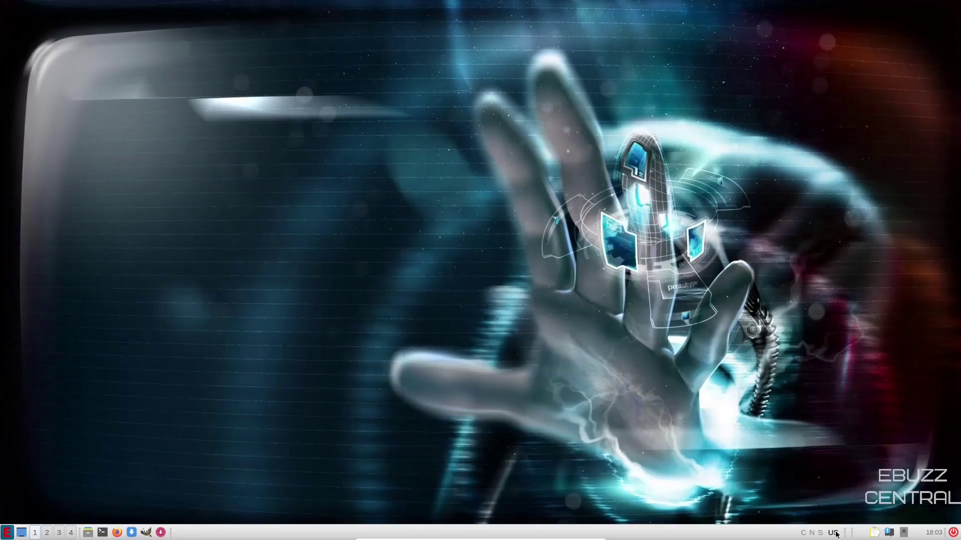
Open the panel configuration and raise the panel size to 42 px.
{"action": "right_click", "coordinate": [595, 532]}
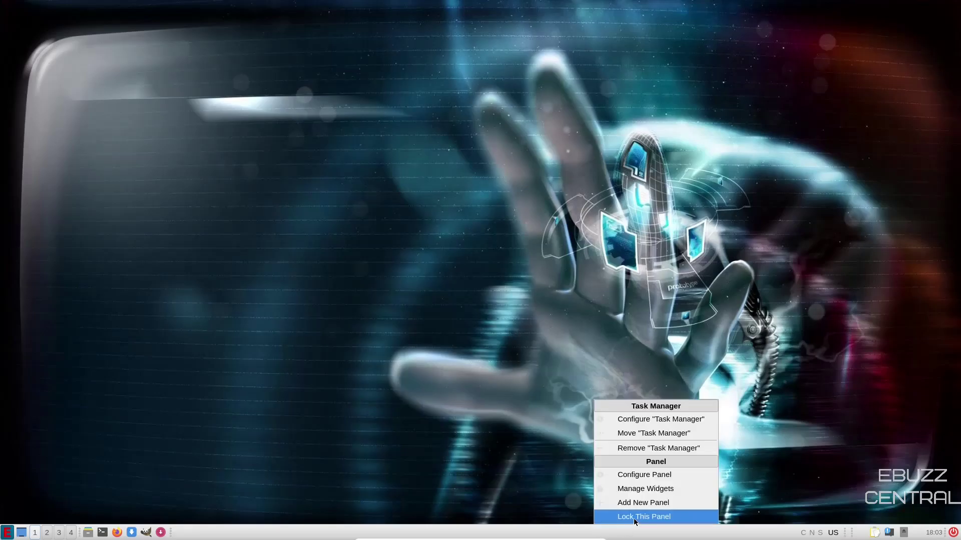
{"action": "left_click", "coordinate": [648, 477]}
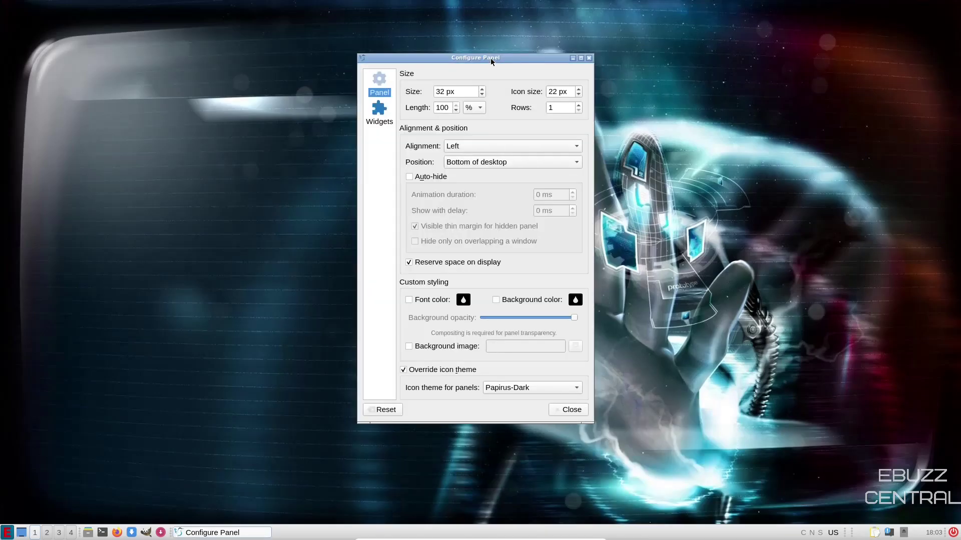
{"action": "left_click_drag", "start_coordinate": [493, 56], "coordinate": [552, 80]}
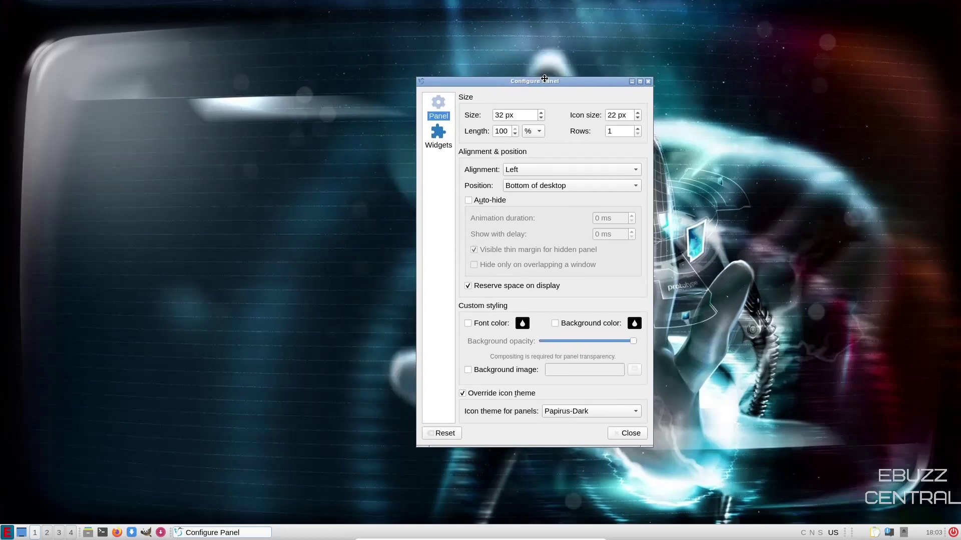
{"action": "left_click", "coordinate": [541, 114]}
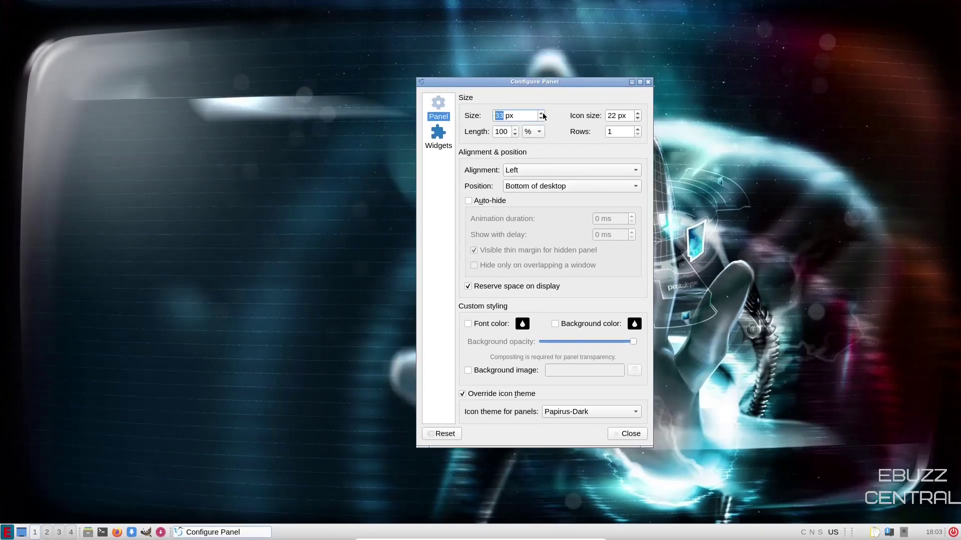
{"action": "left_click", "coordinate": [541, 113]}
{"action": "left_click", "coordinate": [541, 114]}
{"action": "left_click", "coordinate": [542, 113]}
{"action": "left_click", "coordinate": [541, 113]}
{"action": "left_click", "coordinate": [541, 114]}
{"action": "left_click", "coordinate": [541, 114]}
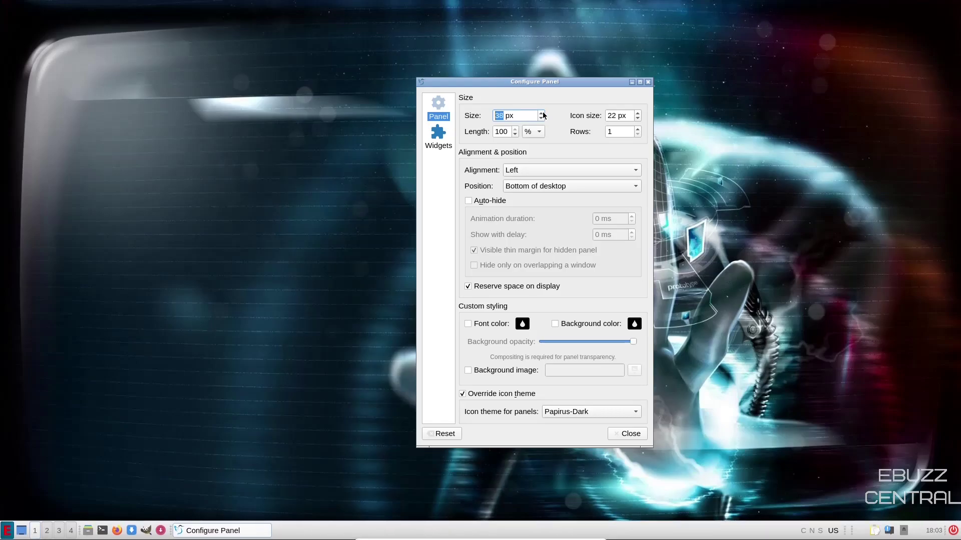
{"action": "left_click", "coordinate": [542, 113]}
{"action": "left_click", "coordinate": [541, 113]}
{"action": "left_click", "coordinate": [541, 114]}
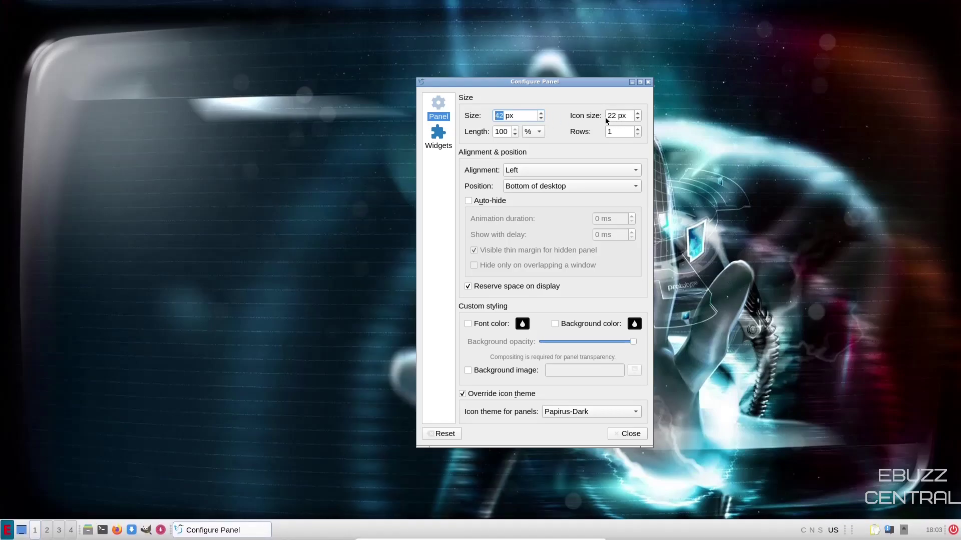
Keep the panel left-aligned, move it to the top, then back to the bottom.
{"action": "scroll", "coordinate": [640, 170], "scroll_direction": "down", "scroll_amount": 1}
{"action": "left_click", "coordinate": [552, 170]}
{"action": "left_click", "coordinate": [550, 162]}
{"action": "left_click", "coordinate": [589, 186]}
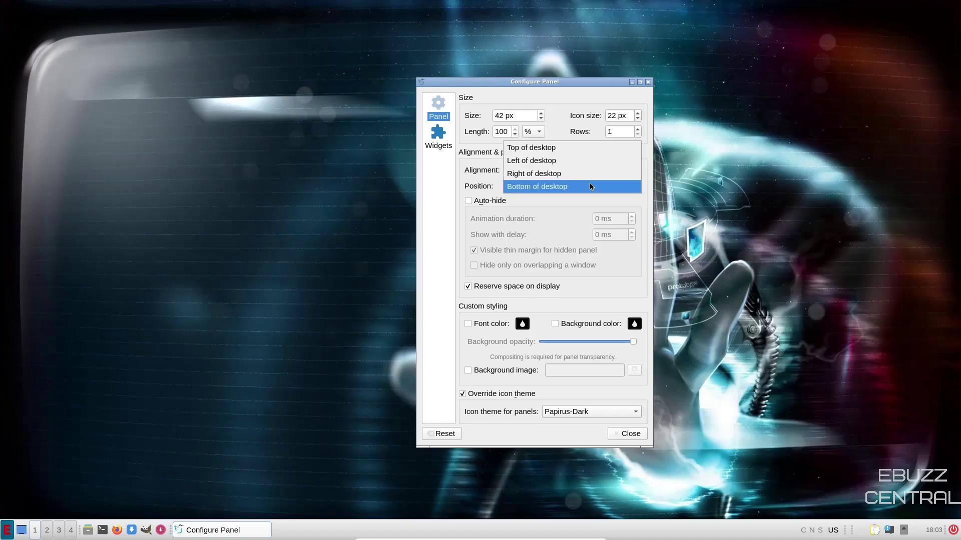
{"action": "left_click", "coordinate": [555, 149]}
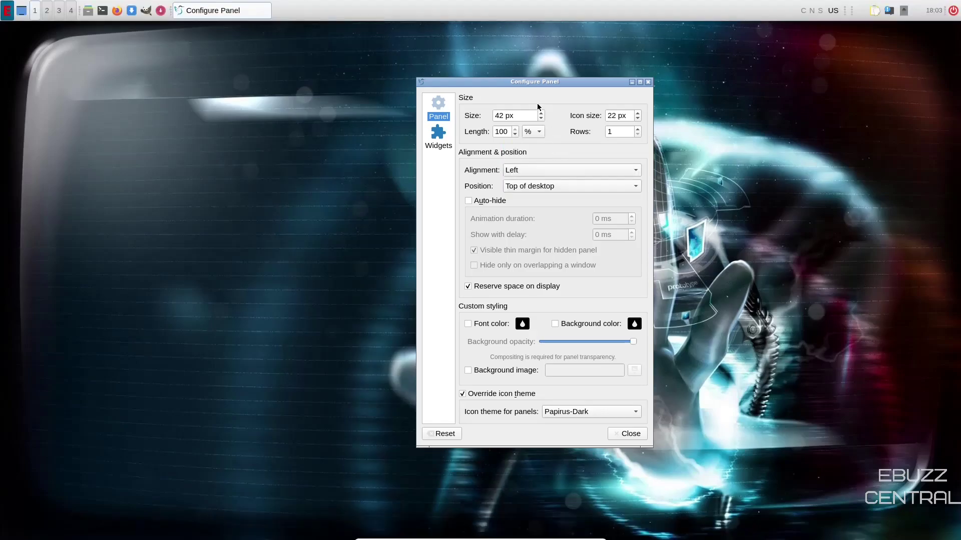
{"action": "left_click", "coordinate": [580, 186]}
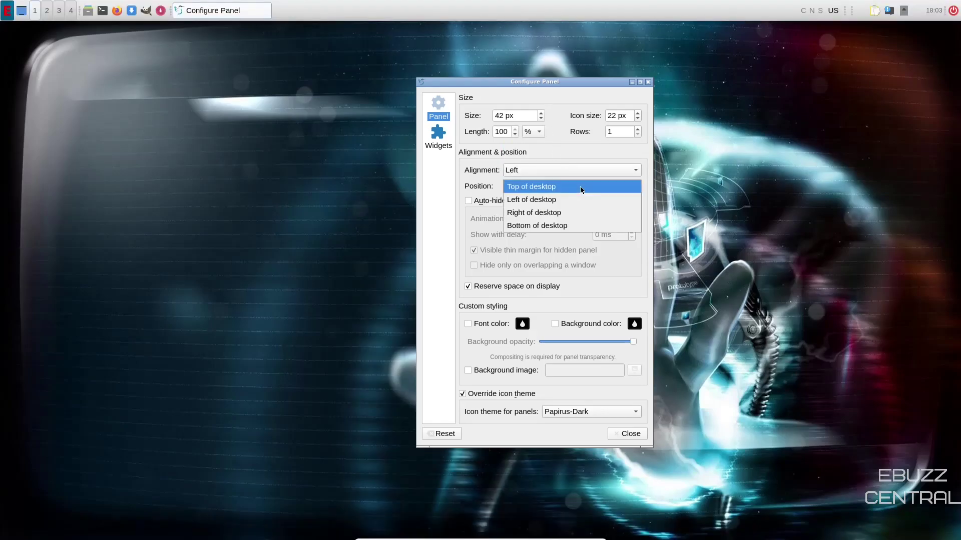
{"action": "left_click", "coordinate": [570, 225]}
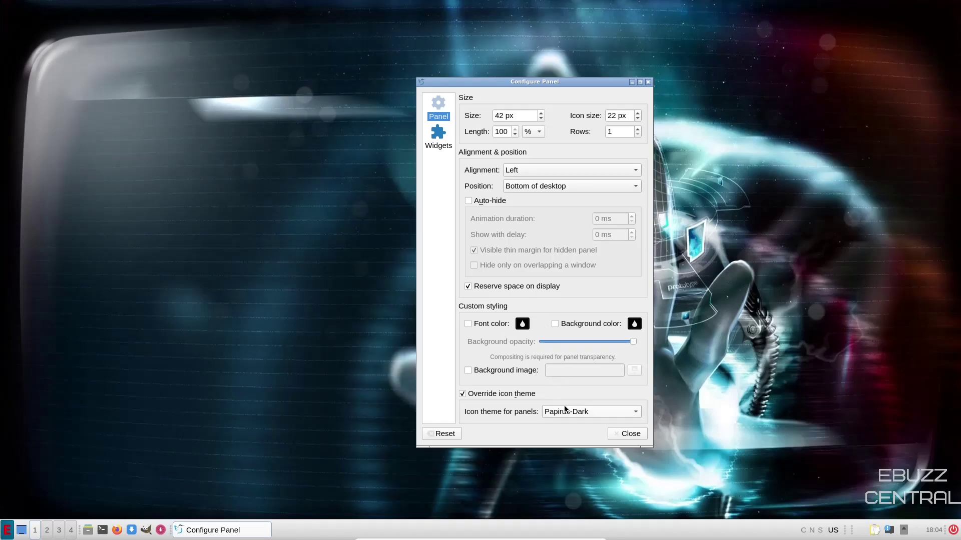
{"action": "left_click", "coordinate": [438, 136]}
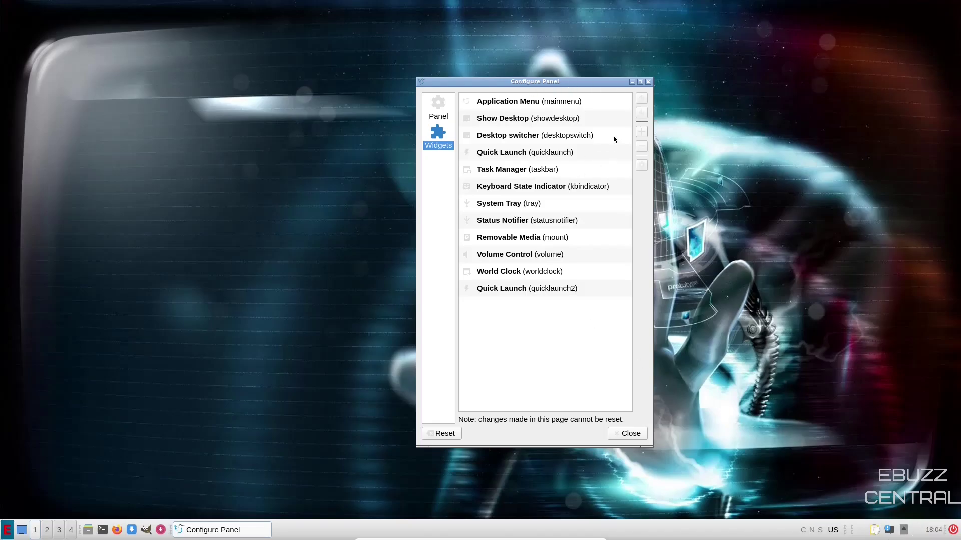
Close the panel settings and open the file manager on the live folder, repositioned and resized.
{"action": "left_click", "coordinate": [648, 82]}
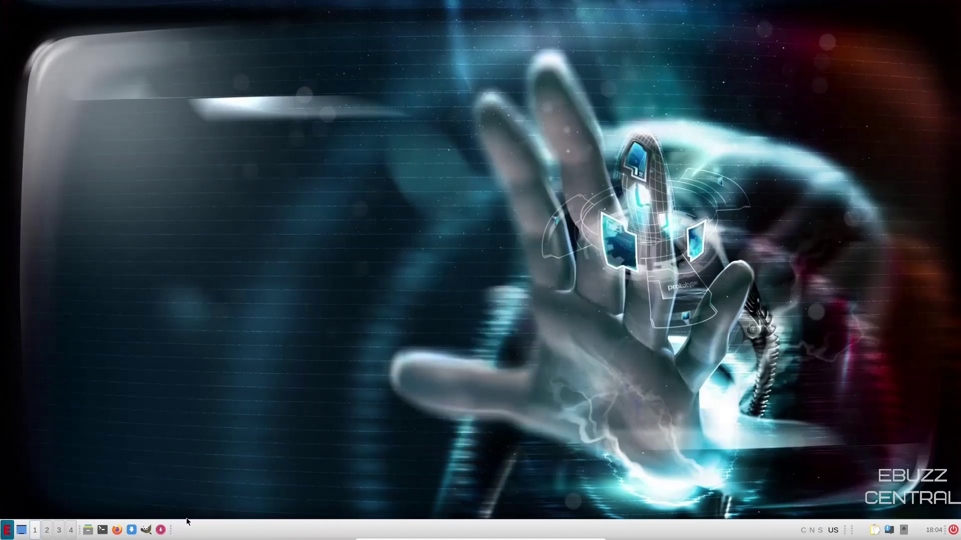
{"action": "left_click", "coordinate": [88, 532]}
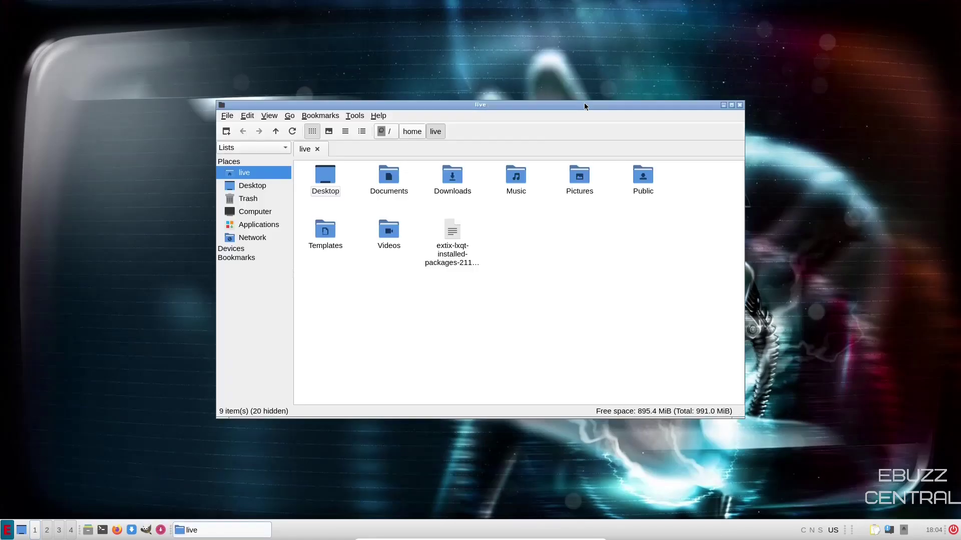
{"action": "left_click_drag", "start_coordinate": [584, 106], "coordinate": [590, 47]}
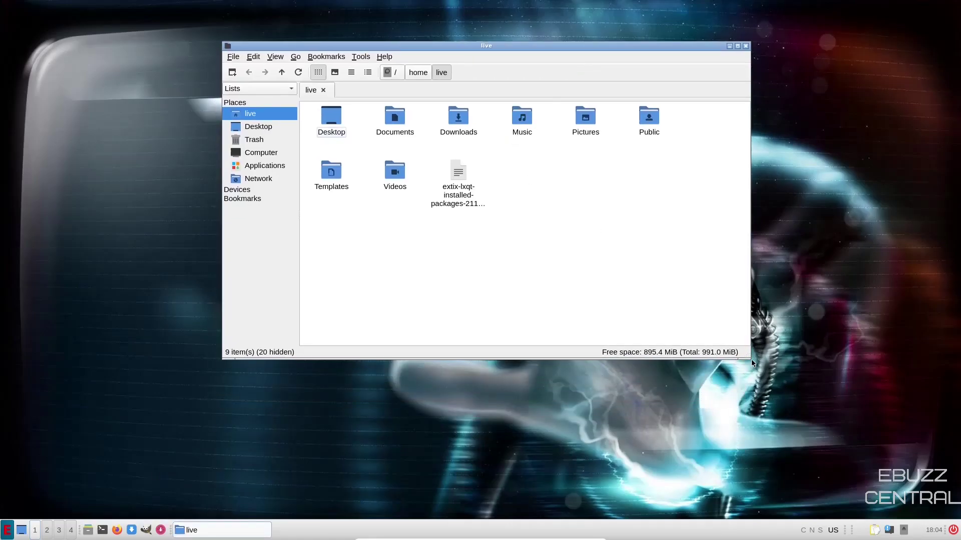
{"action": "left_click_drag", "start_coordinate": [750, 359], "coordinate": [674, 381]}
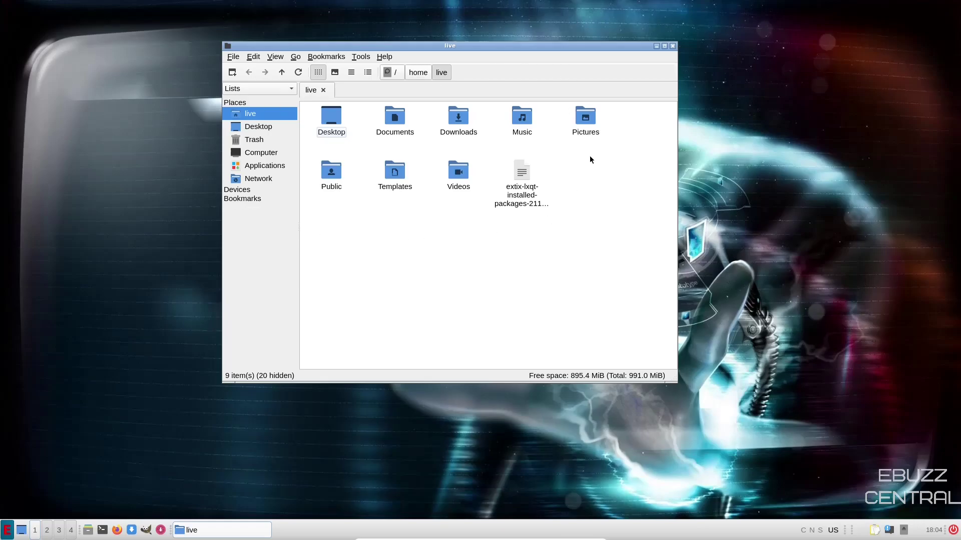
Cycle through thumbnail, compact list and detailed list views, returning to icon view.
{"action": "left_click", "coordinate": [335, 73]}
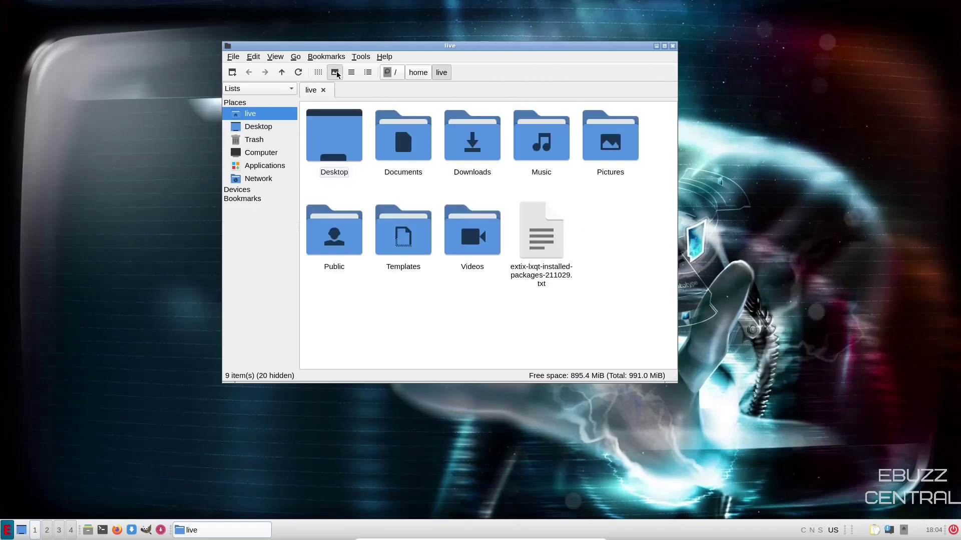
{"action": "left_click", "coordinate": [351, 73]}
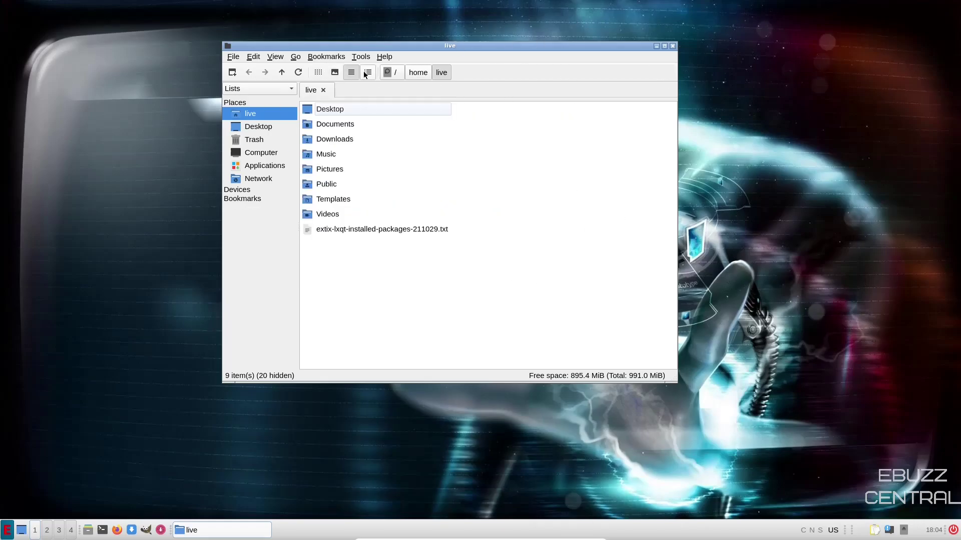
{"action": "left_click", "coordinate": [367, 73]}
{"action": "left_click", "coordinate": [335, 72]}
{"action": "left_click", "coordinate": [319, 72]}
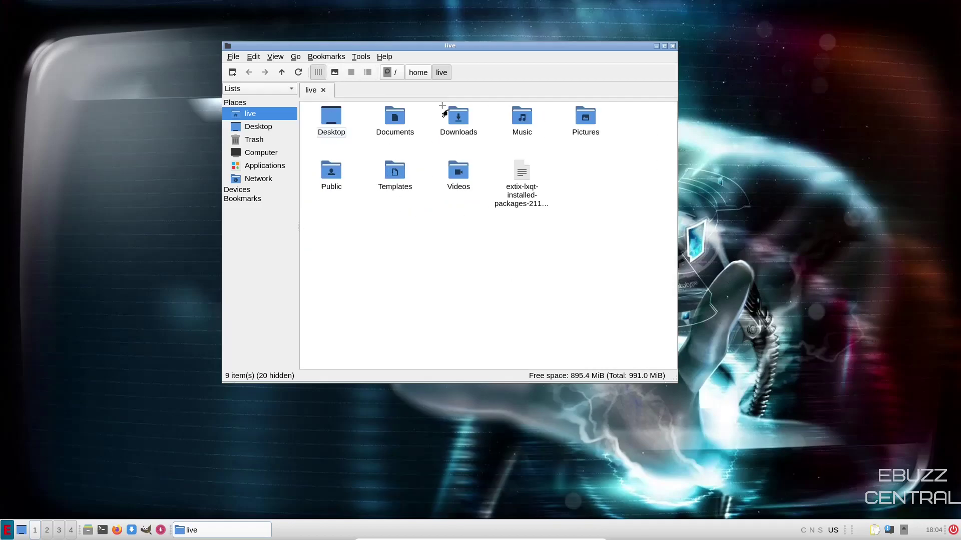
Navigate between the home folder and the live folder using the path bar.
{"action": "left_click", "coordinate": [446, 77]}
{"action": "left_click", "coordinate": [413, 77]}
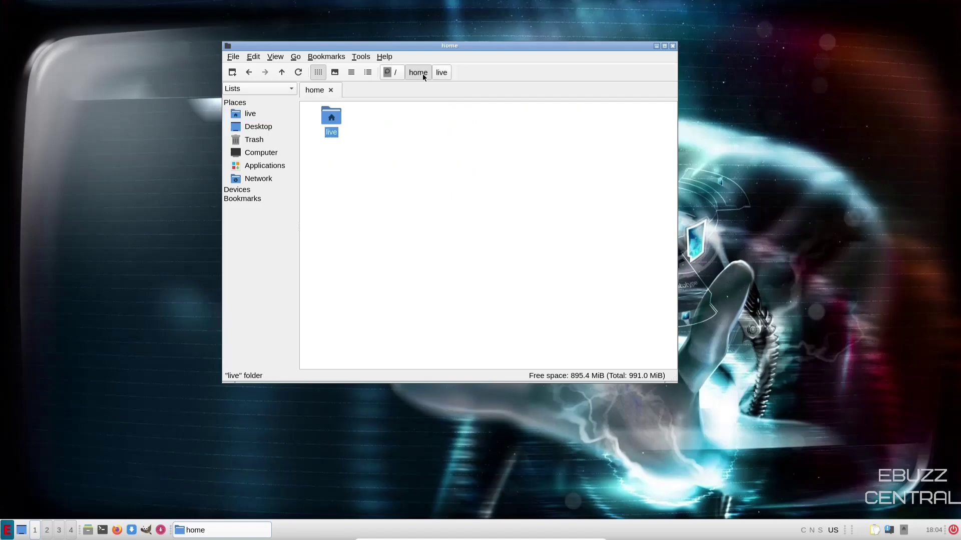
{"action": "left_click", "coordinate": [436, 73]}
{"action": "left_click", "coordinate": [412, 74]}
{"action": "left_click", "coordinate": [444, 74]}
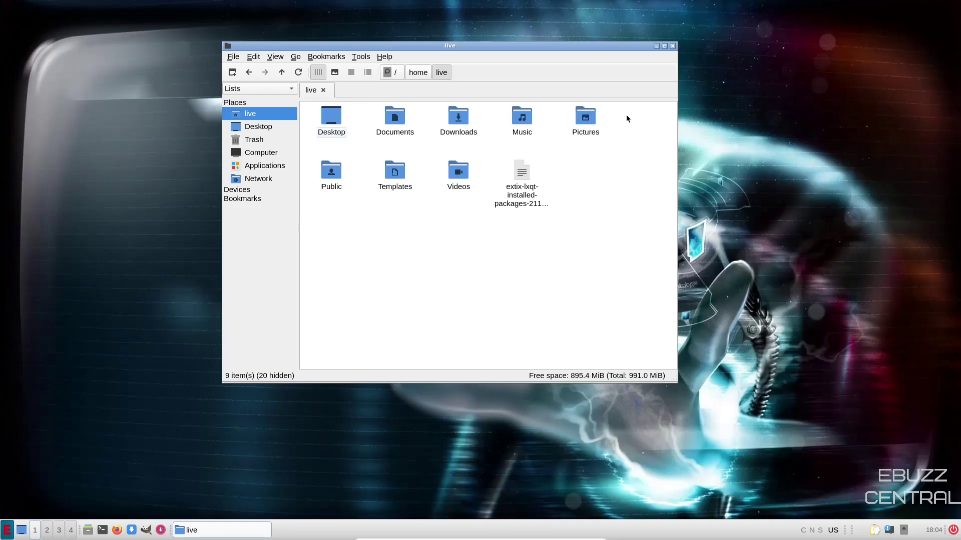
View the file manager's Help > About information, then close the file manager.
{"action": "left_click", "coordinate": [384, 56]}
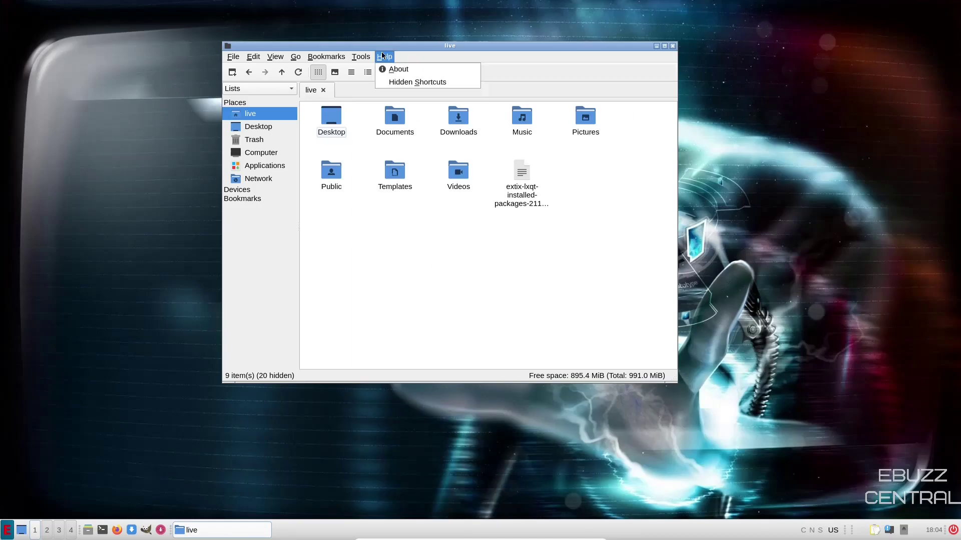
{"action": "left_click", "coordinate": [395, 70]}
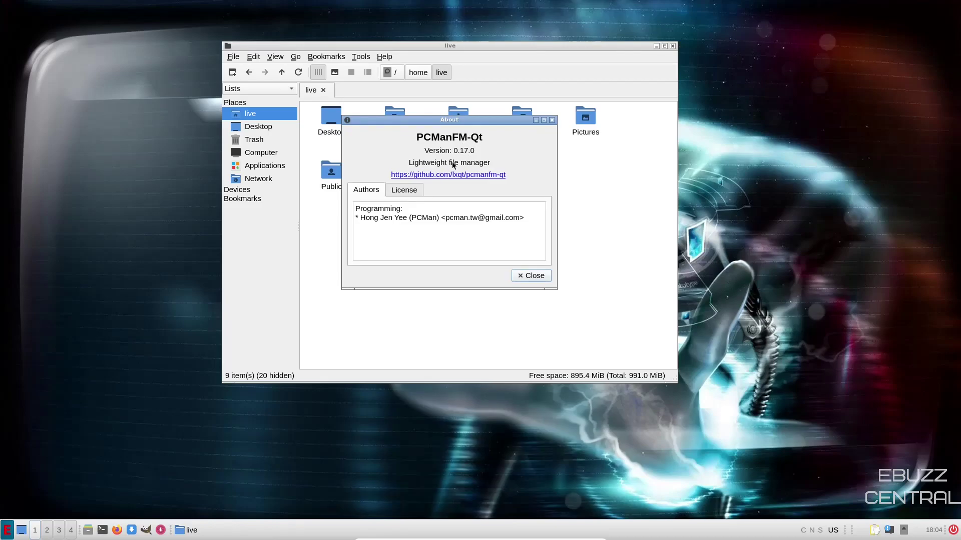
{"action": "left_click", "coordinate": [531, 277]}
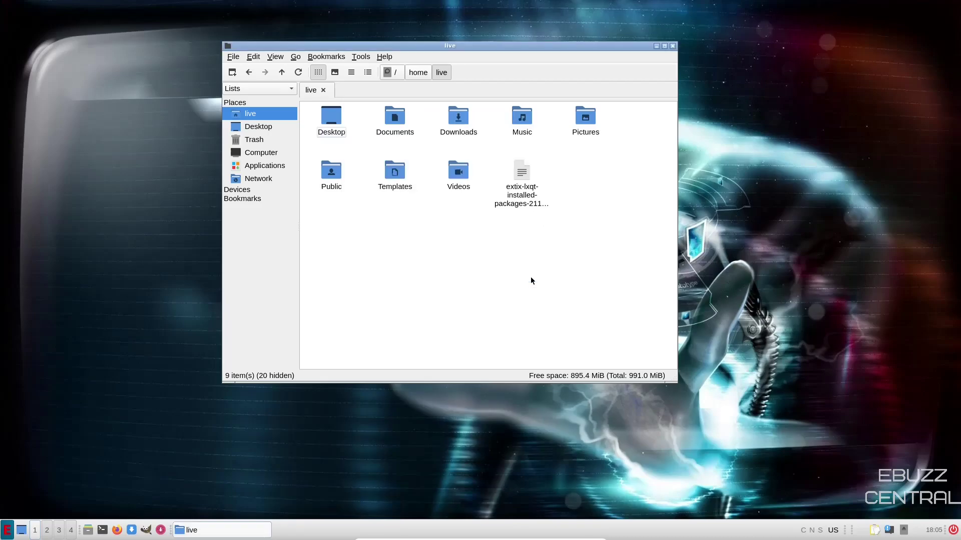
{"action": "left_click", "coordinate": [672, 46]}
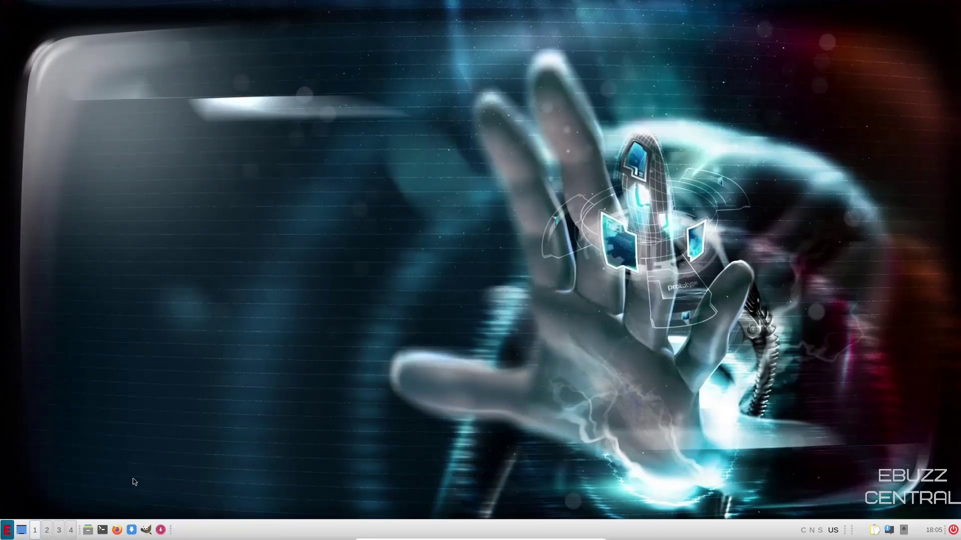
Open a terminal, run htop and then top to list live processes, then close it.
{"action": "left_click", "coordinate": [102, 530]}
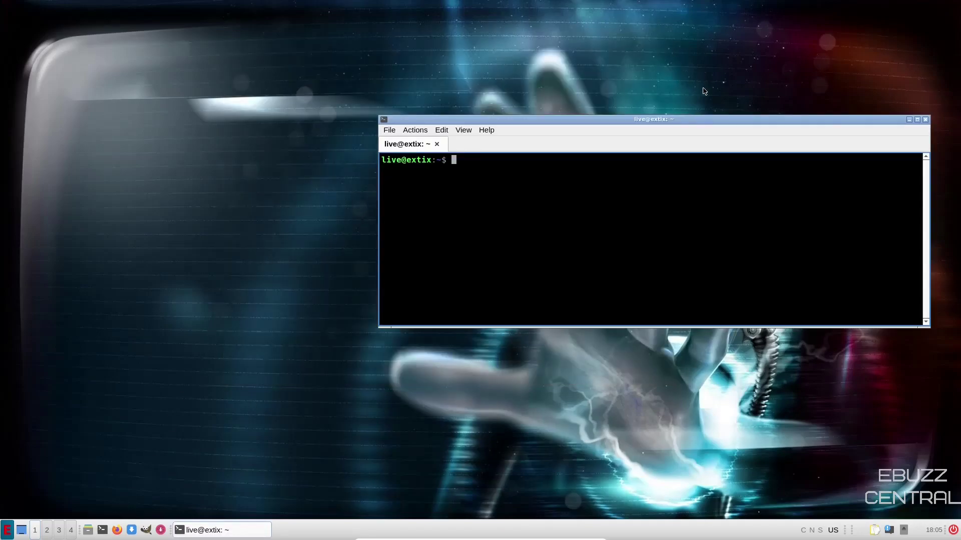
{"action": "left_click_drag", "start_coordinate": [716, 121], "coordinate": [579, 75]}
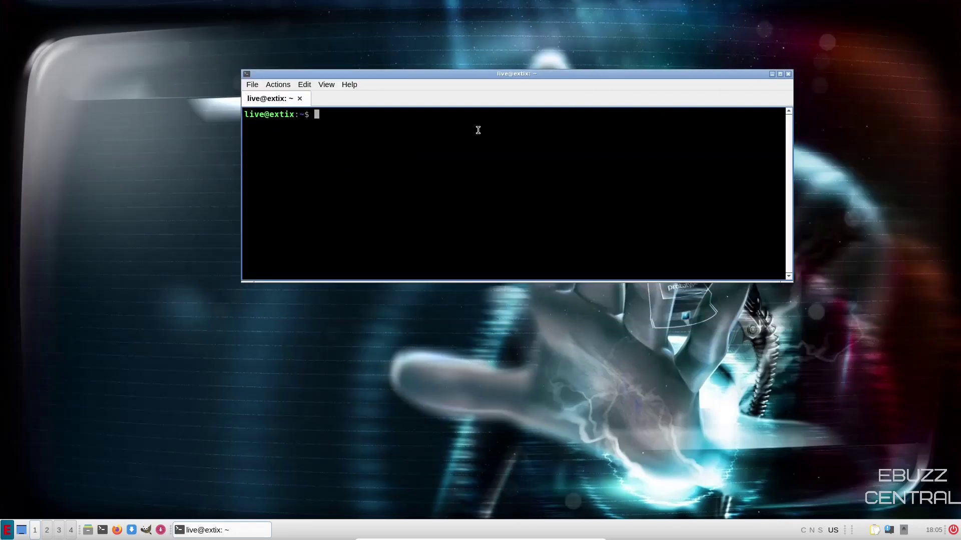
{"action": "type", "text": "htop"}
{"action": "key", "text": "Return"}
{"action": "type", "text": "top"}
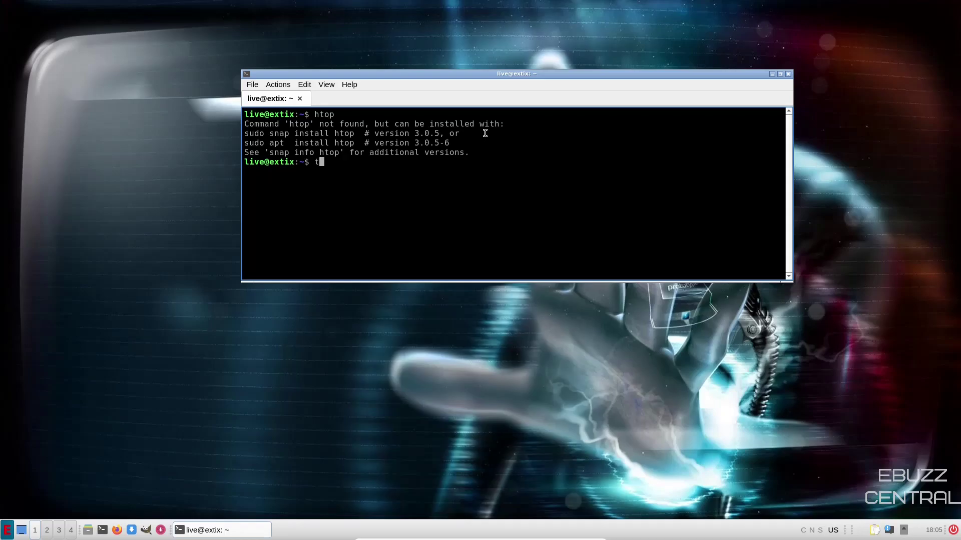
{"action": "key", "text": "Return"}
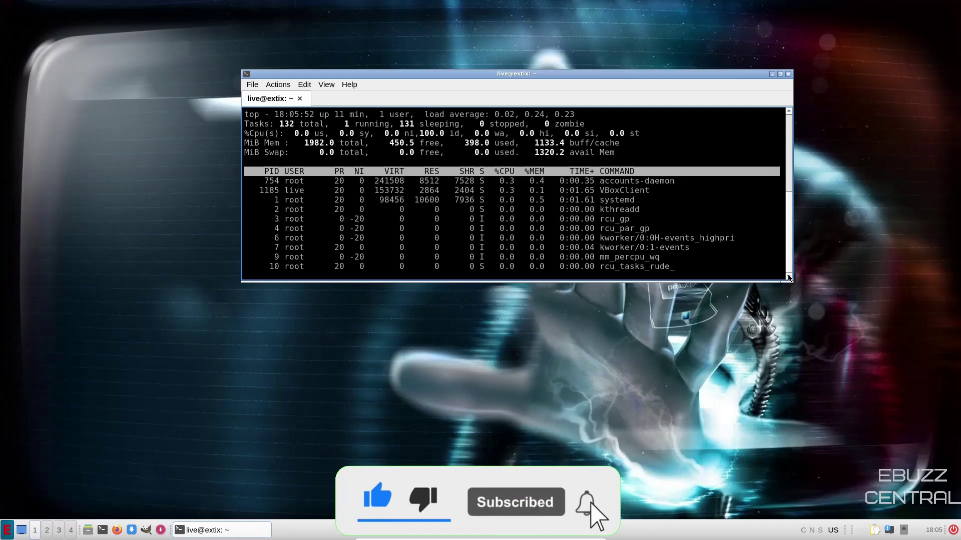
{"action": "left_click", "coordinate": [789, 74]}
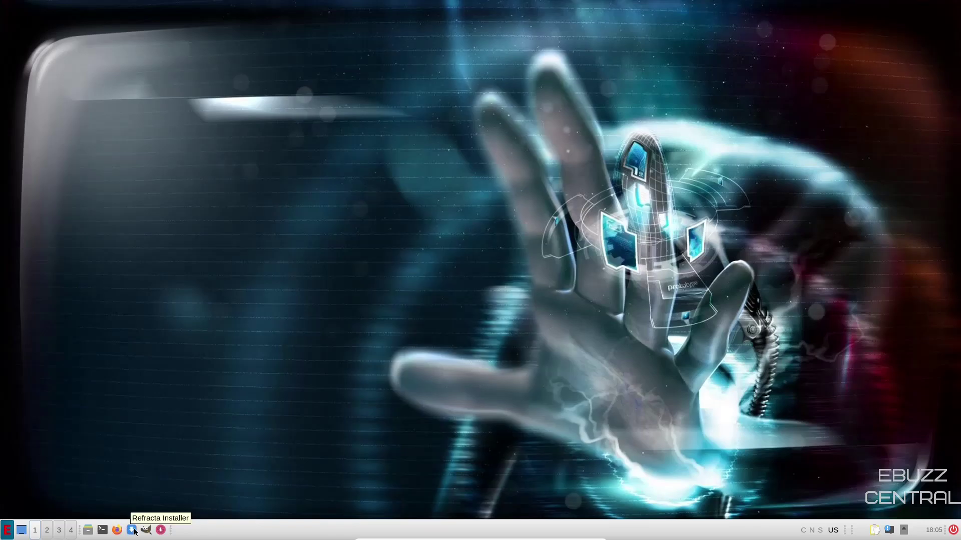
Launch Synaptic maximized without the Quick Introduction, browse Video software, then return to All packages.
{"action": "left_click", "coordinate": [160, 531]}
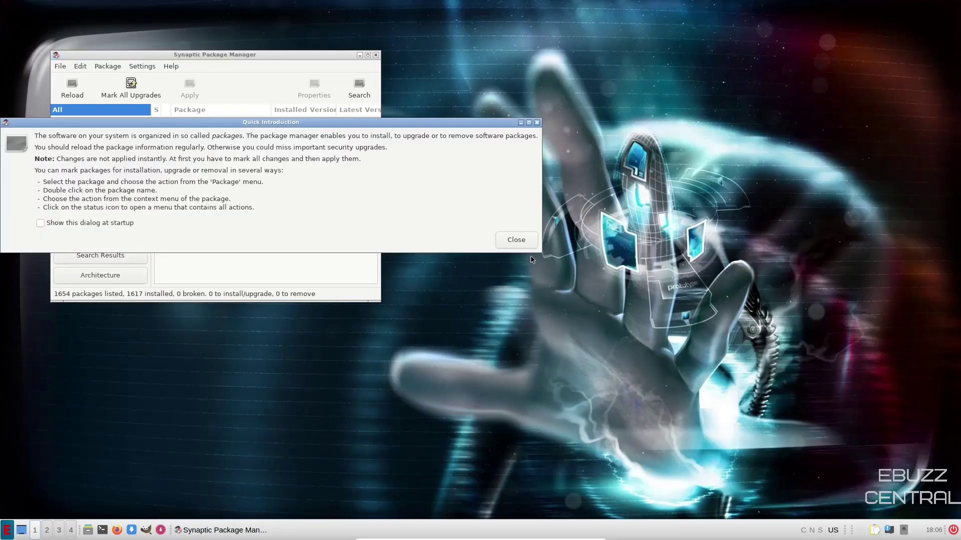
{"action": "left_click", "coordinate": [520, 236]}
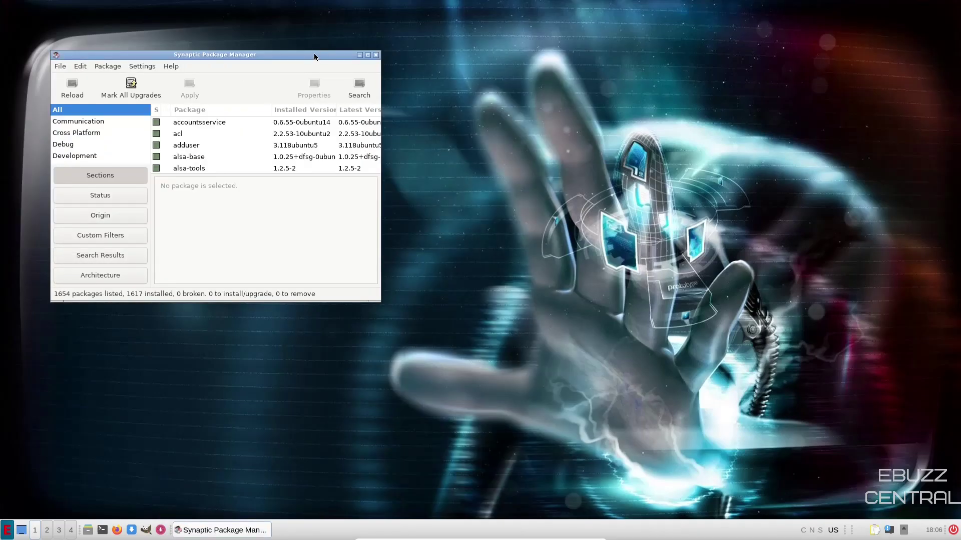
{"action": "left_click_drag", "start_coordinate": [314, 53], "coordinate": [622, 82]}
{"action": "left_click", "coordinate": [677, 82]}
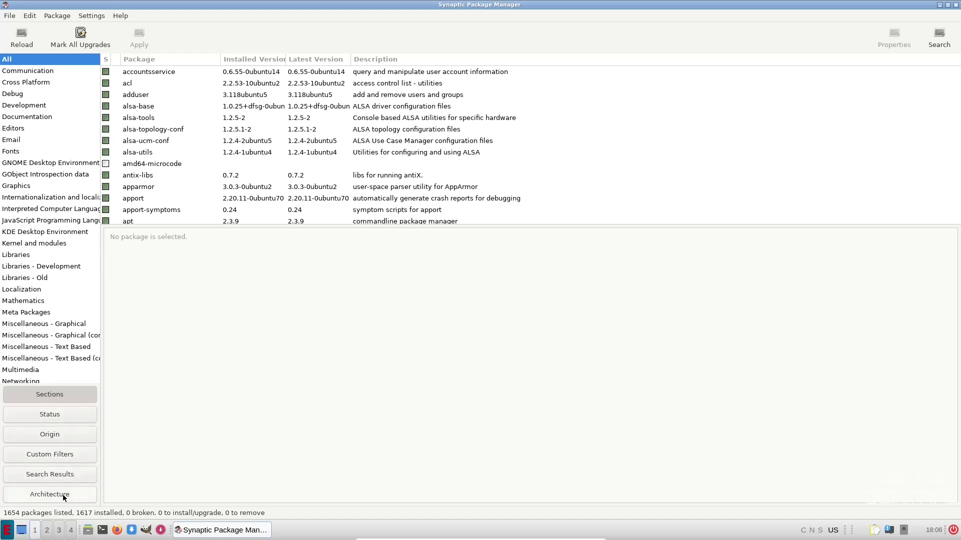
{"action": "scroll", "coordinate": [30, 185], "scroll_direction": "down", "scroll_amount": 4}
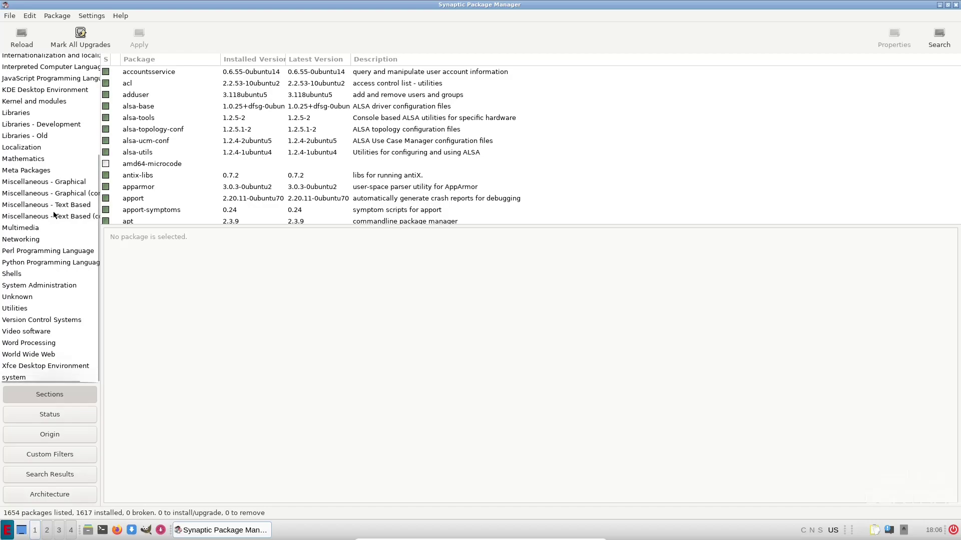
{"action": "left_click", "coordinate": [29, 332]}
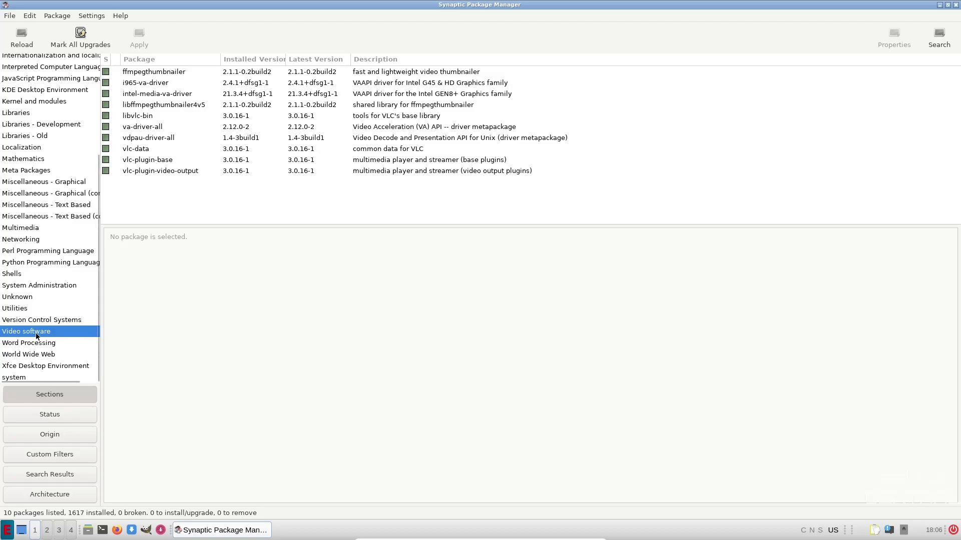
{"action": "key", "text": "Home"}
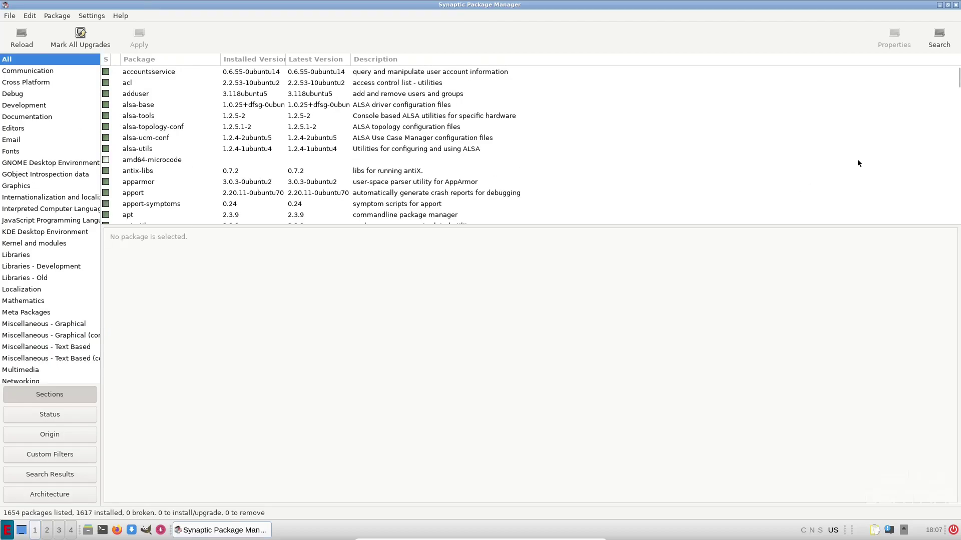
Open Synaptic's Find dialog, cancel it without searching, and close Synaptic.
{"action": "left_click", "coordinate": [939, 38]}
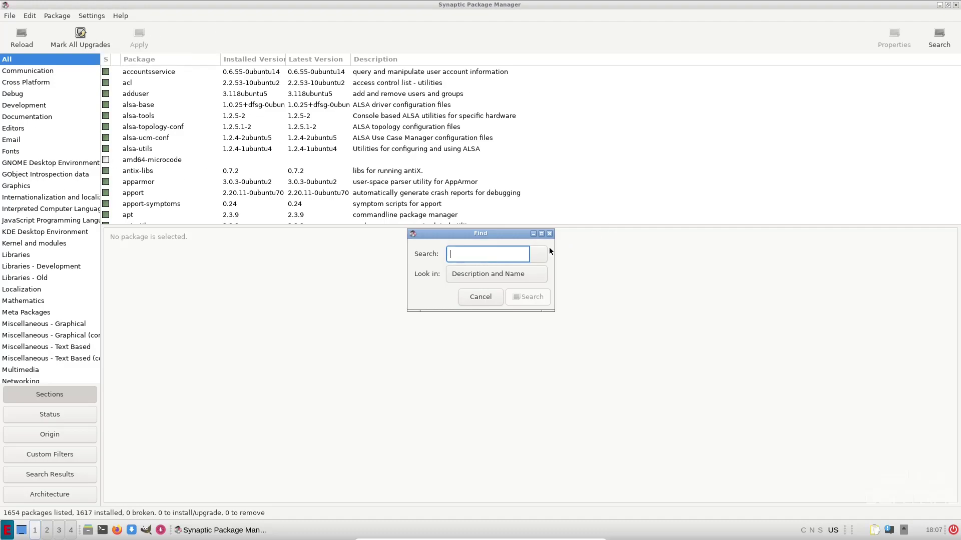
{"action": "left_click", "coordinate": [549, 234]}
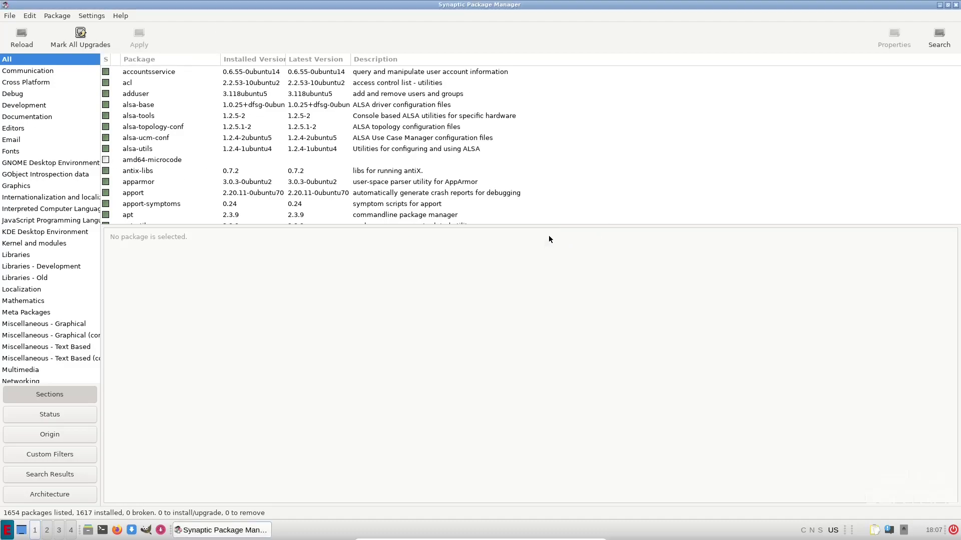
{"action": "left_click", "coordinate": [956, 5]}
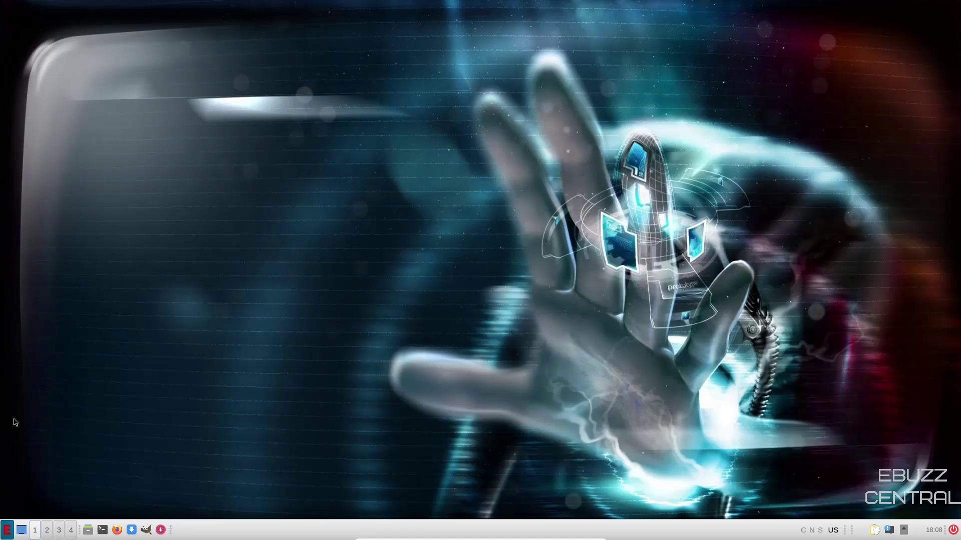
Open the E menu and browse the Accessories, Programming, System Tools and Preferences submenus.
{"action": "left_click", "coordinate": [7, 531]}
{"action": "mouse_move", "coordinate": [46, 366]}
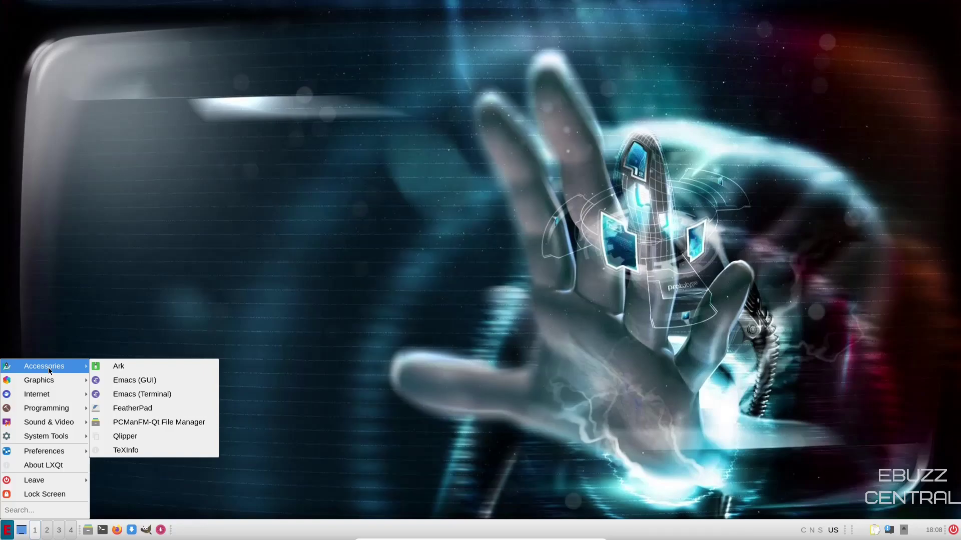
{"action": "mouse_move", "coordinate": [55, 384]}
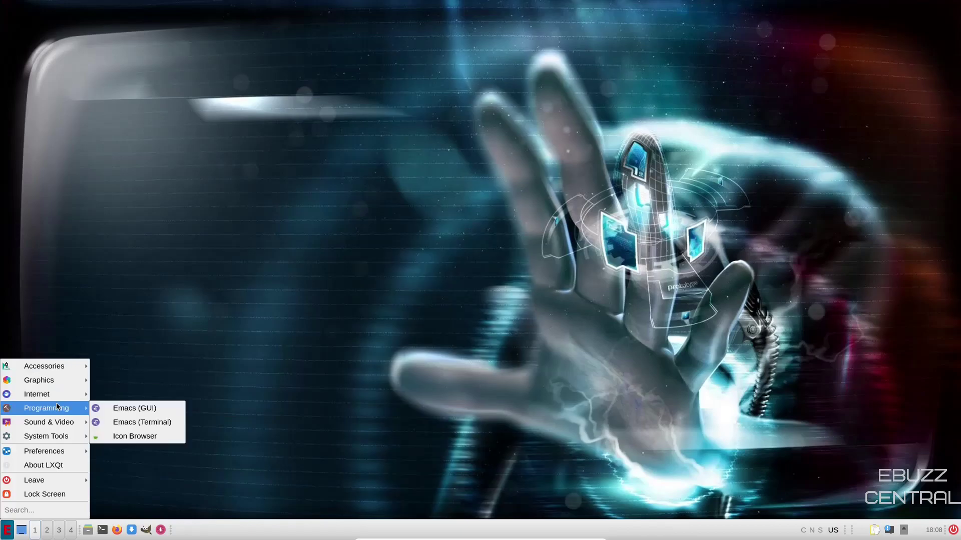
{"action": "mouse_move", "coordinate": [58, 425]}
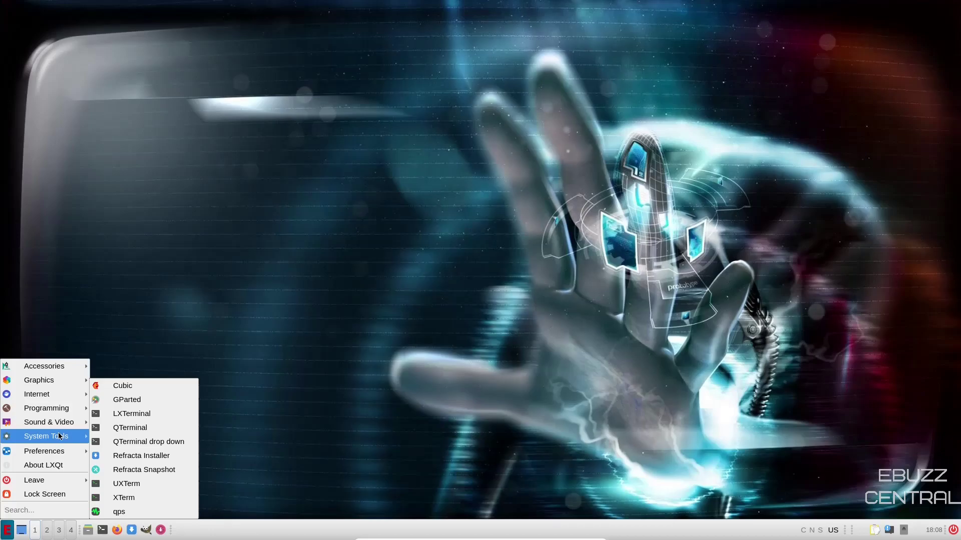
Open Configuration Center from Preferences > LXQt Settings, look it over, and close it.
{"action": "mouse_move", "coordinate": [65, 455]}
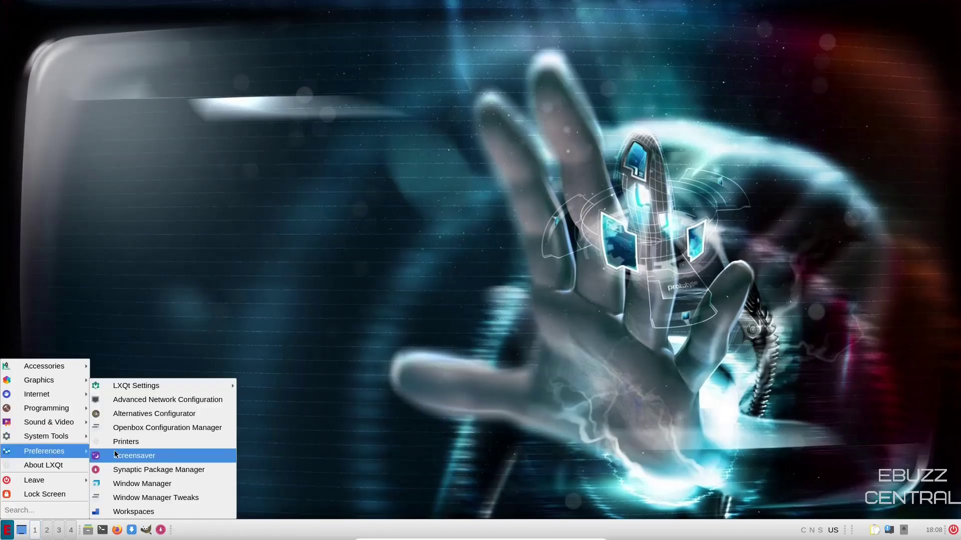
{"action": "mouse_move", "coordinate": [138, 390]}
{"action": "left_click", "coordinate": [300, 356]}
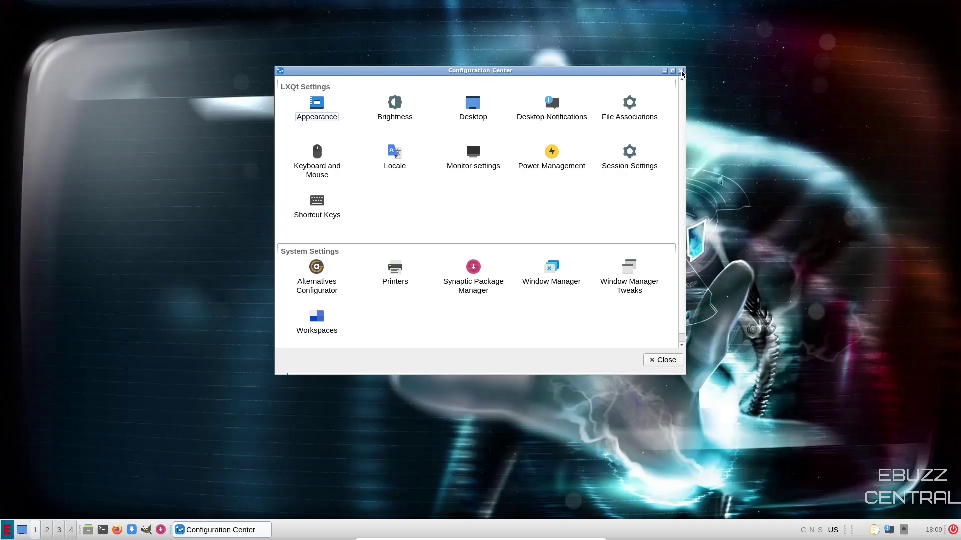
{"action": "left_click", "coordinate": [681, 71]}
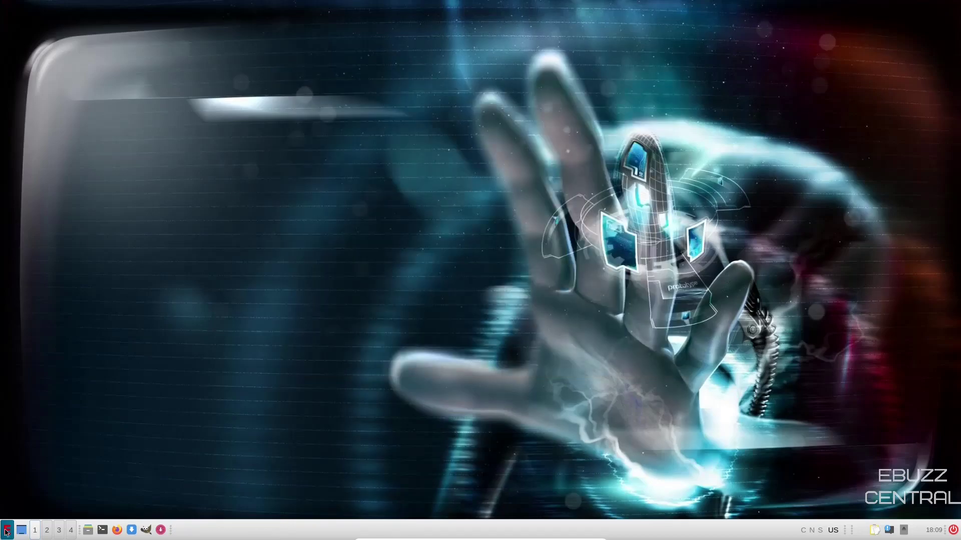
{"action": "left_click", "coordinate": [6, 531]}
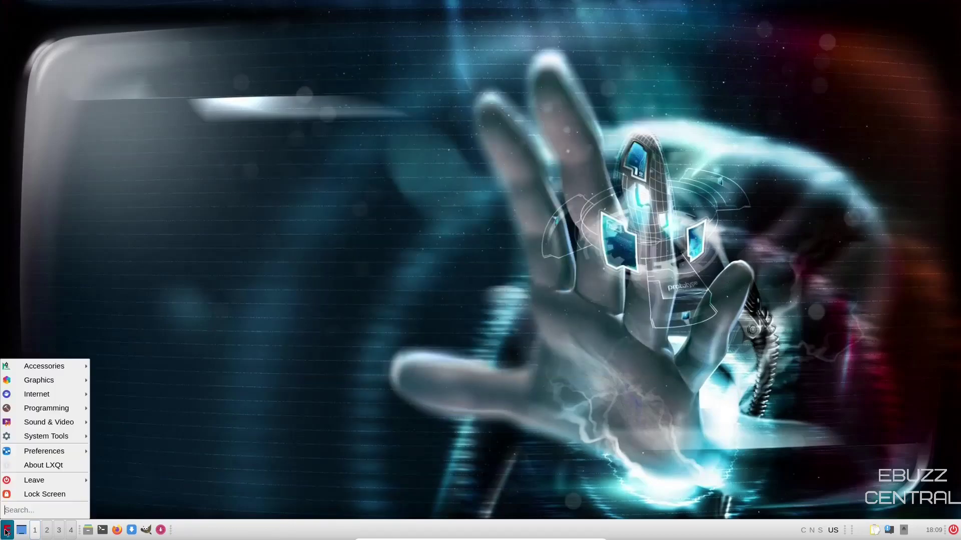
{"action": "left_click", "coordinate": [55, 471]}
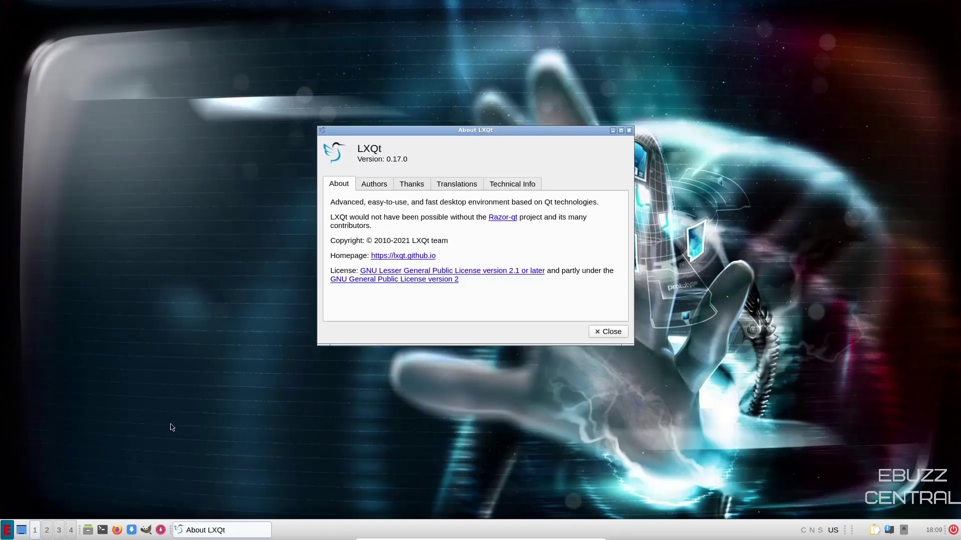
{"action": "left_click", "coordinate": [380, 186]}
{"action": "left_click", "coordinate": [405, 185]}
{"action": "left_click", "coordinate": [449, 185]}
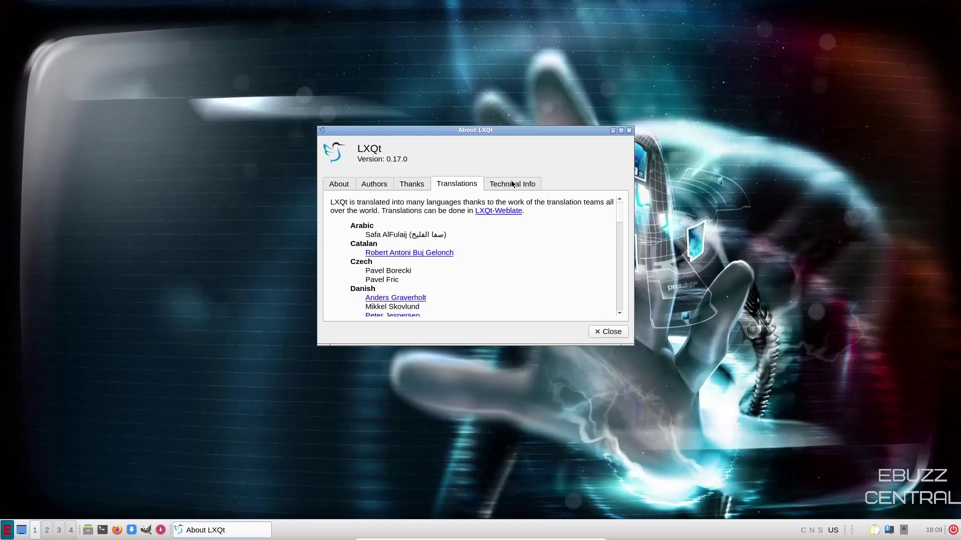
{"action": "left_click", "coordinate": [492, 187]}
{"action": "left_click", "coordinate": [336, 187]}
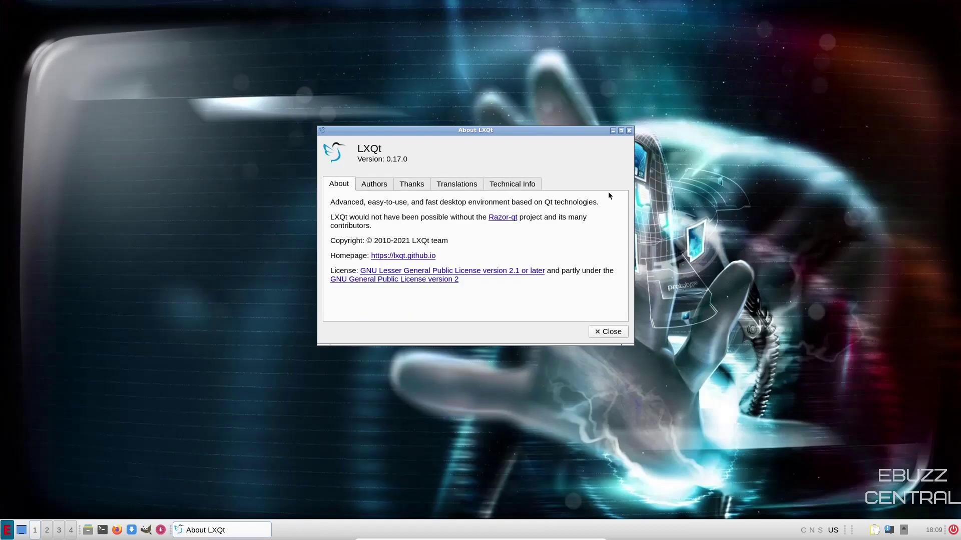
{"action": "left_click", "coordinate": [606, 331]}
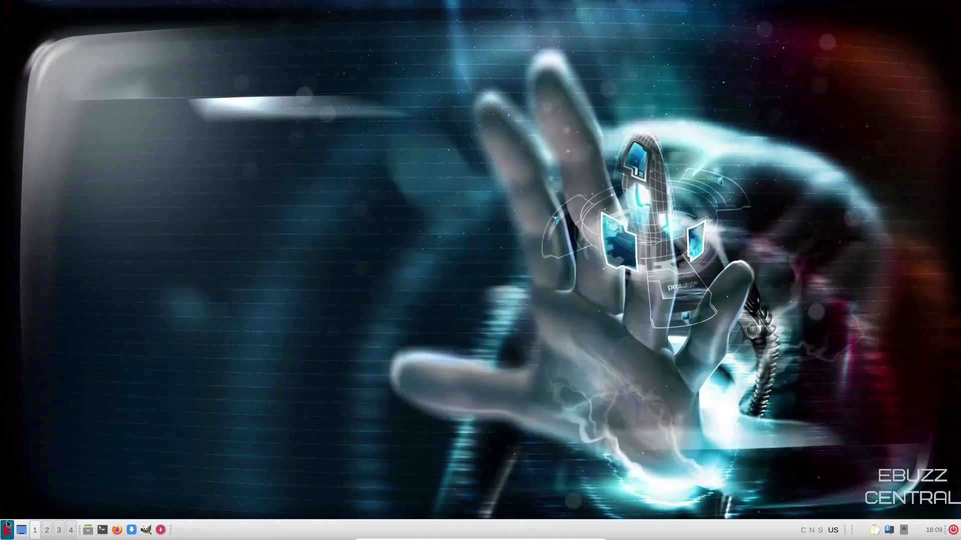
{"action": "left_click", "coordinate": [7, 530]}
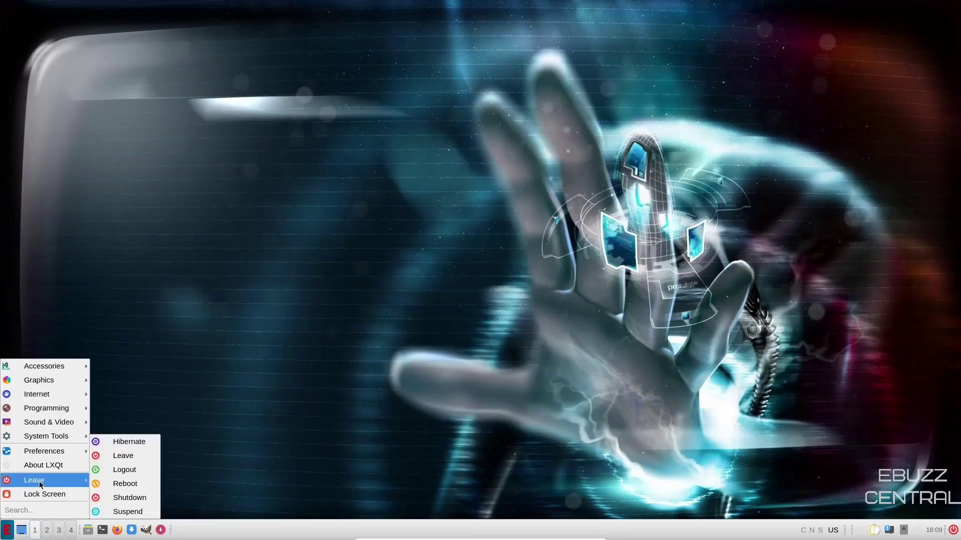
{"action": "left_click", "coordinate": [320, 391]}
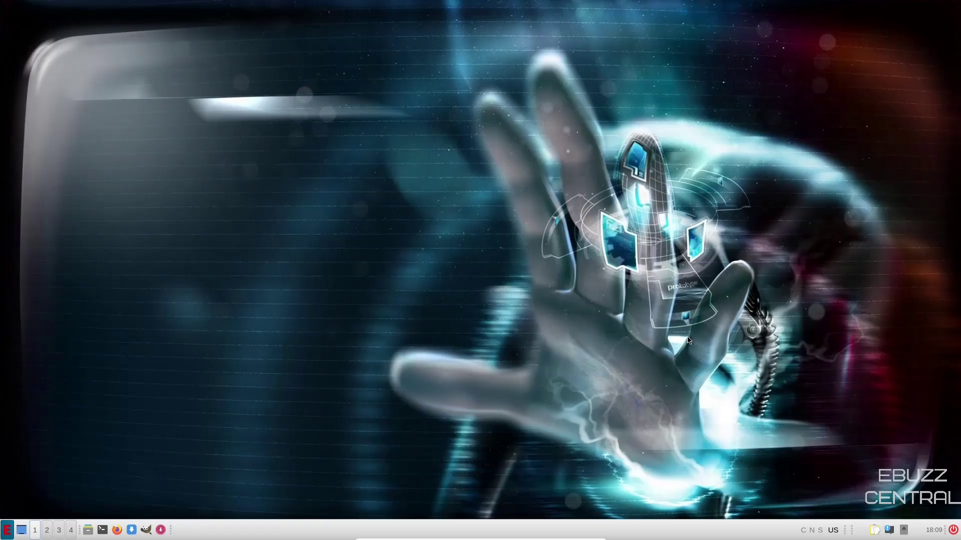